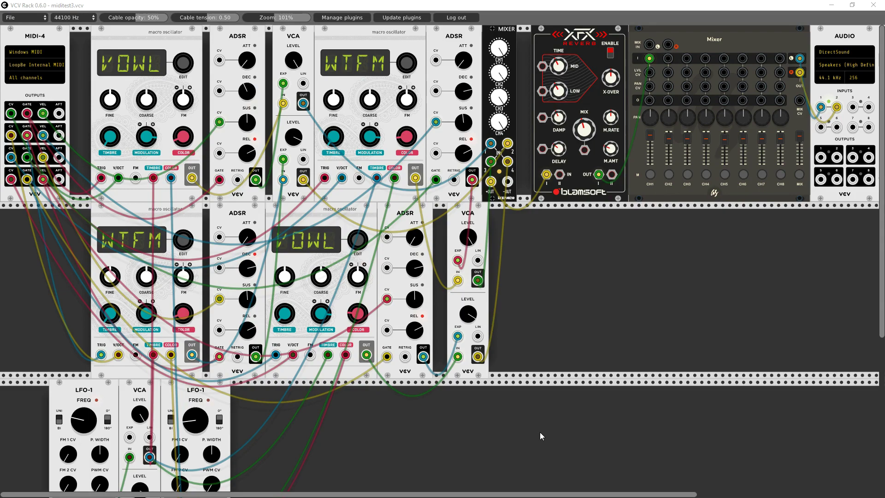
Step: Make REAPER's track 1 taller so its recorded MIDI notes are readable, then return to VCV Rack
key(alt+Tab)
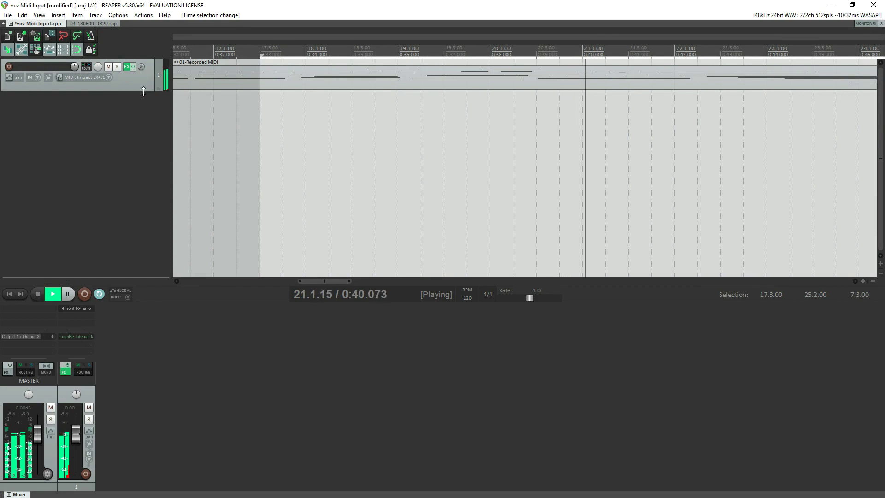
drag(145, 91, 144, 205)
double_click(336, 184)
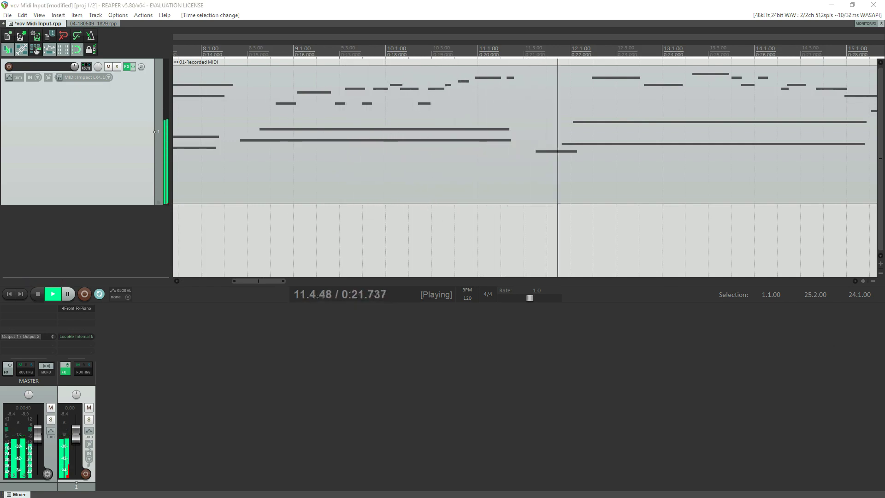
key(alt+Tab)
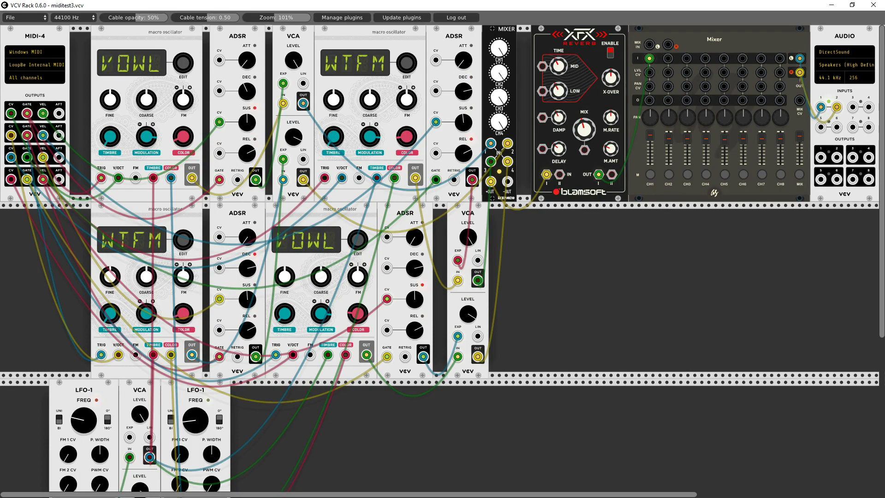
Step: Bring up the Chrome page for the free LoopBe1 installer setuploopbe1.exe
key(alt+Tab)
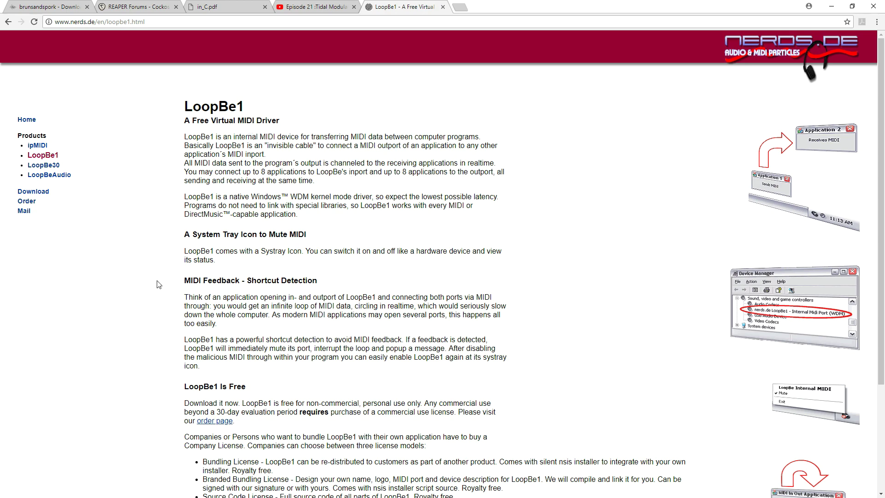
scroll(160, 313, down, 3)
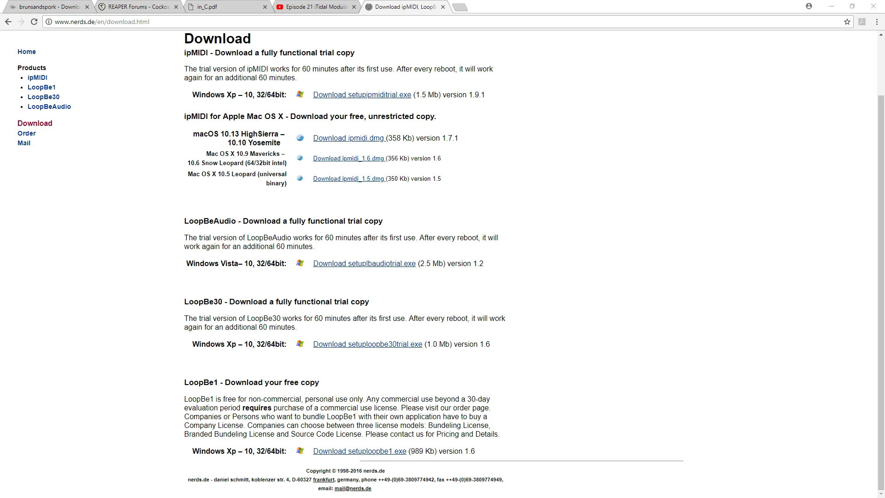
Step: Shrink REAPER's track 1 back to a slim lane and deselect it
key(alt+Tab)
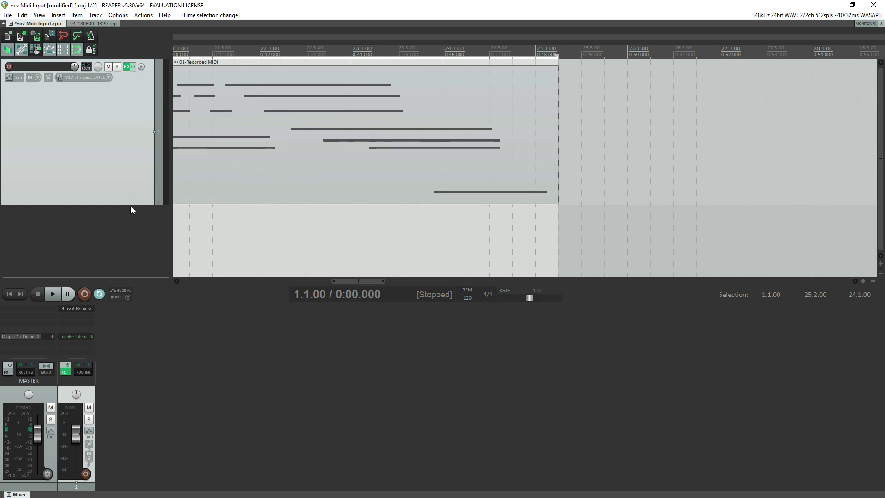
drag(130, 204, 124, 85)
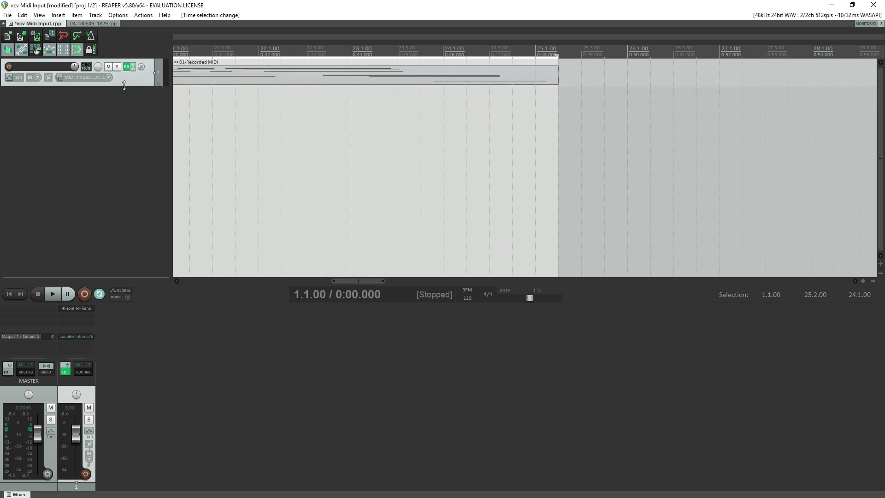
click(122, 246)
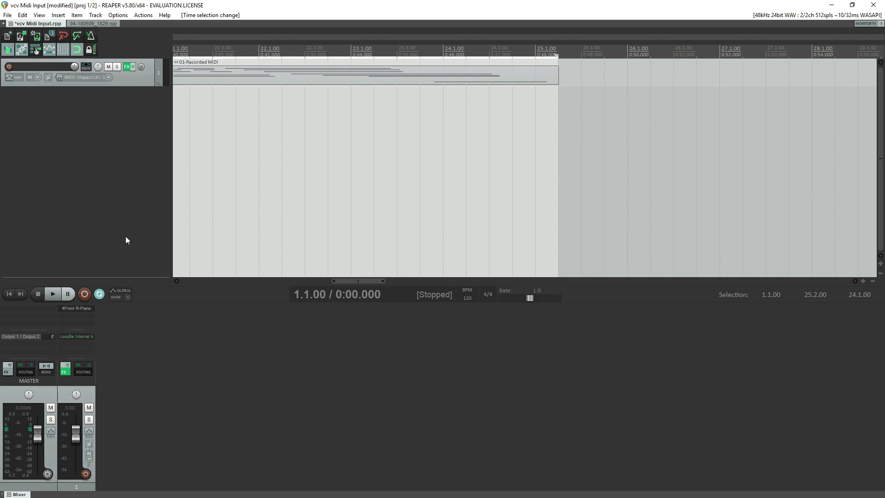
Step: Enable LoopBe Internal MIDI as an output in REAPER's MIDI Devices preferences
key(ctrl+p)
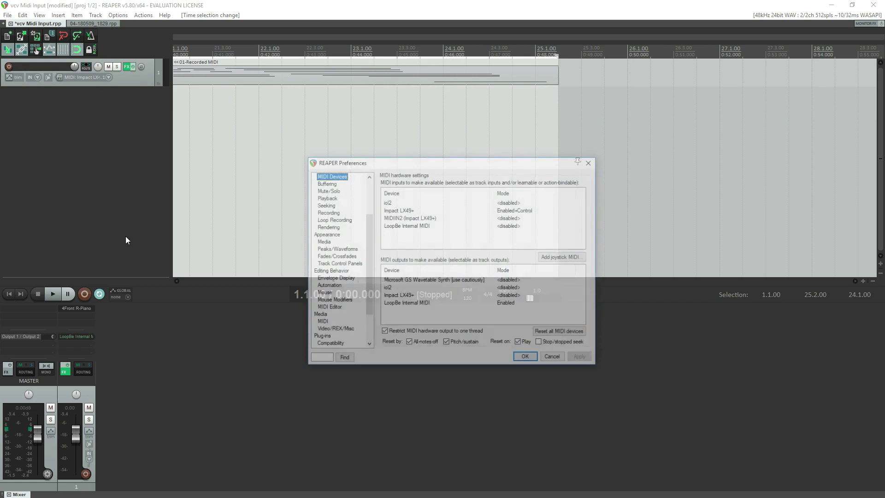
scroll(355, 281, up, 3)
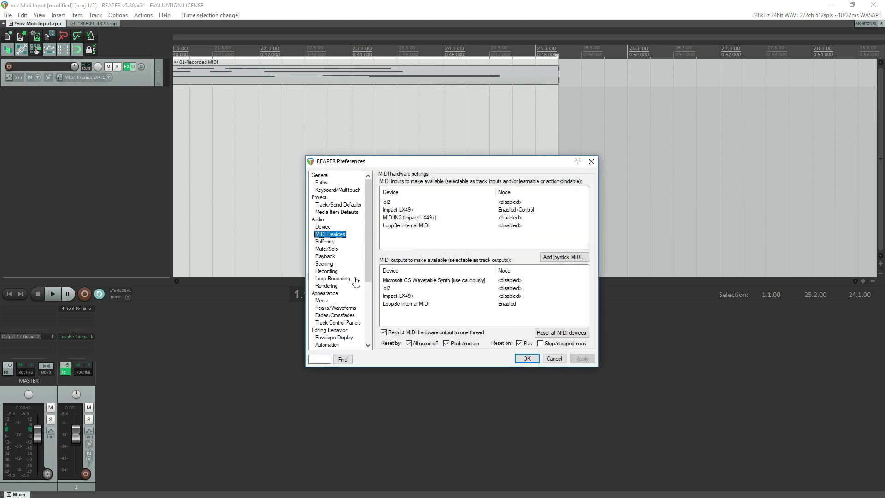
click(320, 176)
click(330, 234)
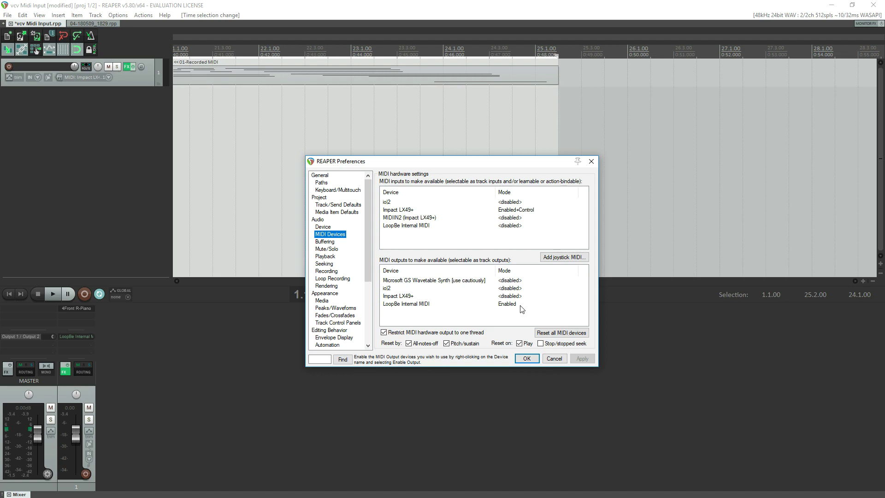
click(413, 307)
double_click(413, 307)
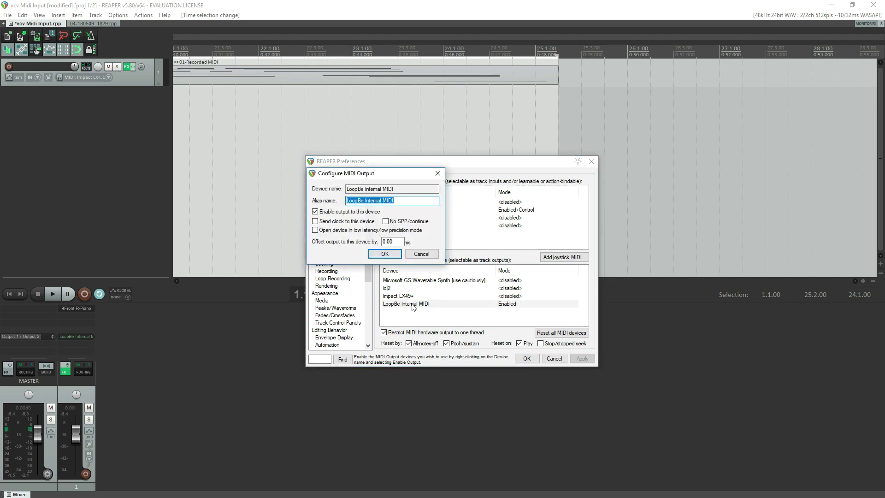
click(315, 212)
click(316, 212)
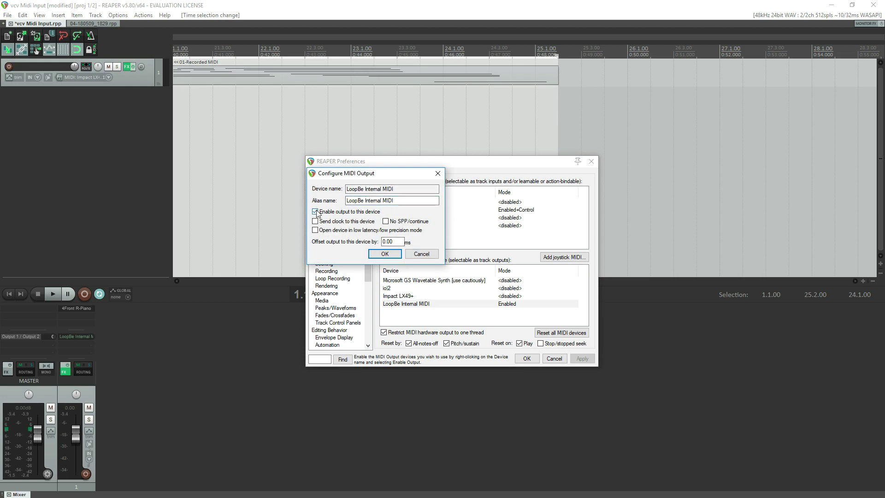
click(385, 253)
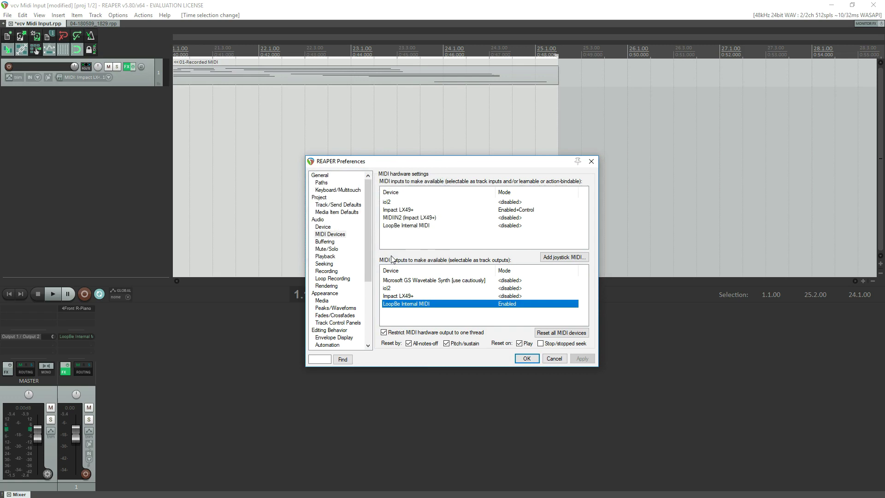
Step: Close the preferences, keeping the changes, and bring up track 1's routing settings
click(526, 359)
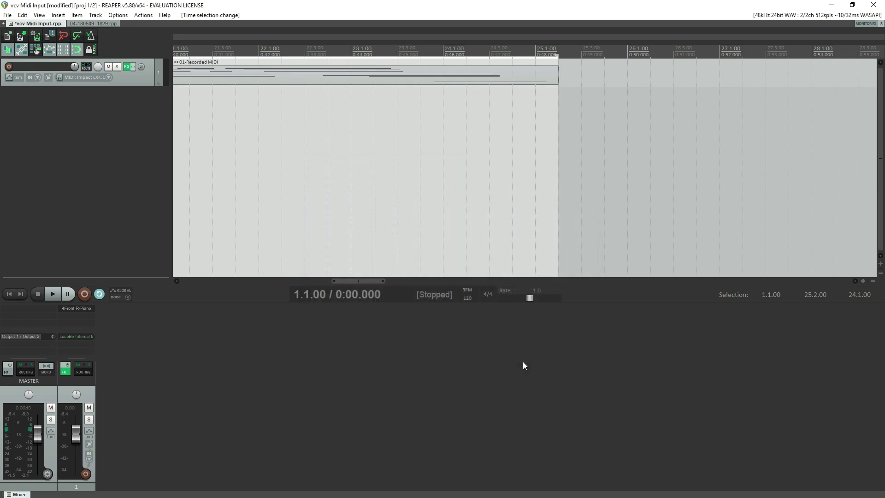
click(89, 77)
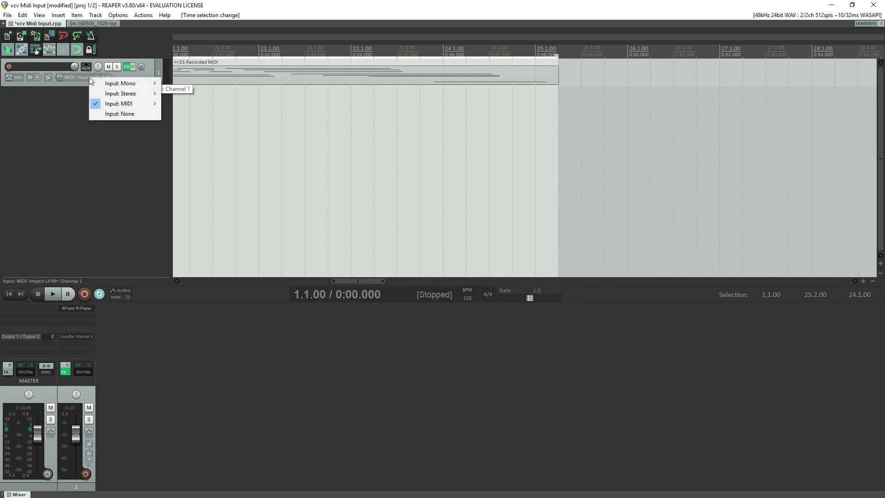
mouse_move(124, 103)
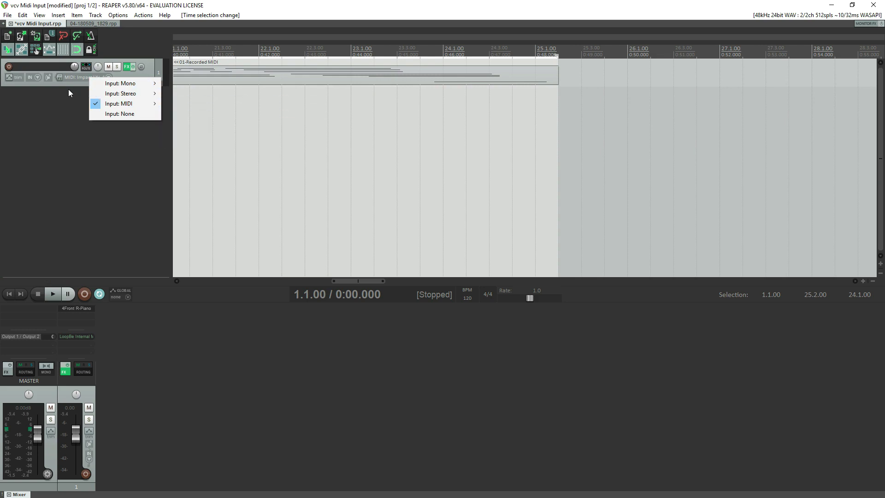
click(85, 66)
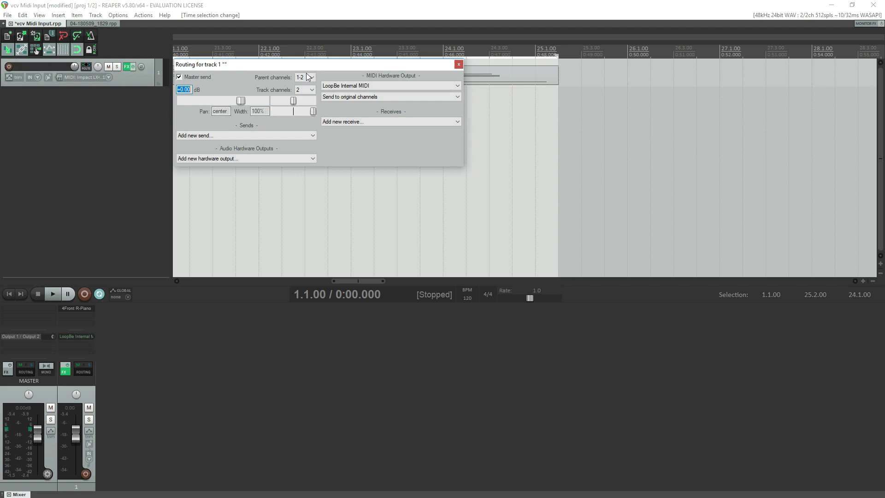
Step: Set track 1's MIDI Hardware Output to LoopBe Internal MIDI and close the routing window
click(378, 86)
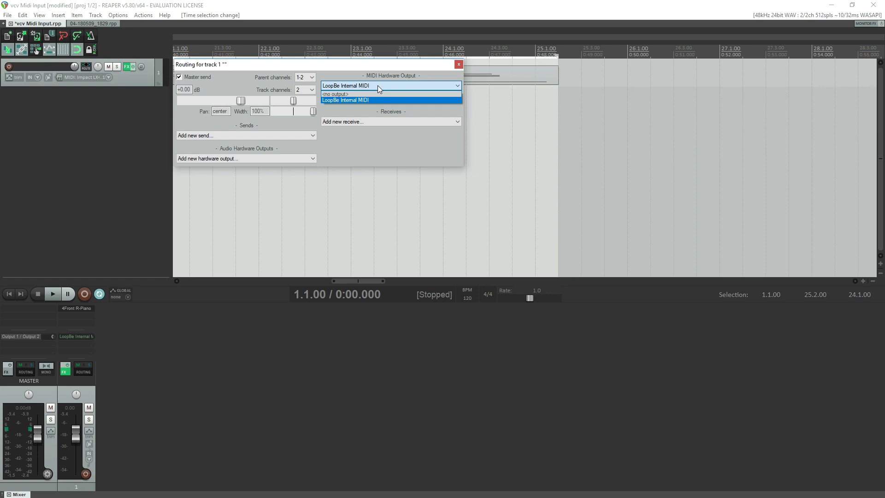
click(352, 94)
click(355, 85)
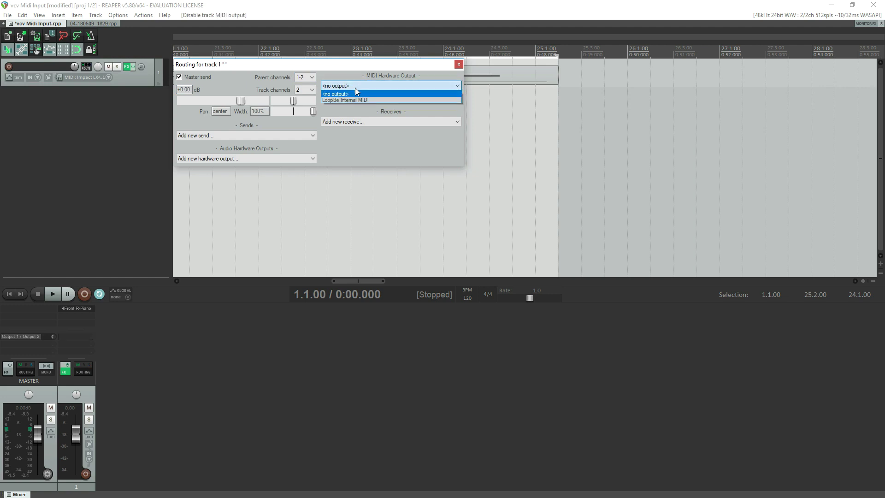
click(354, 98)
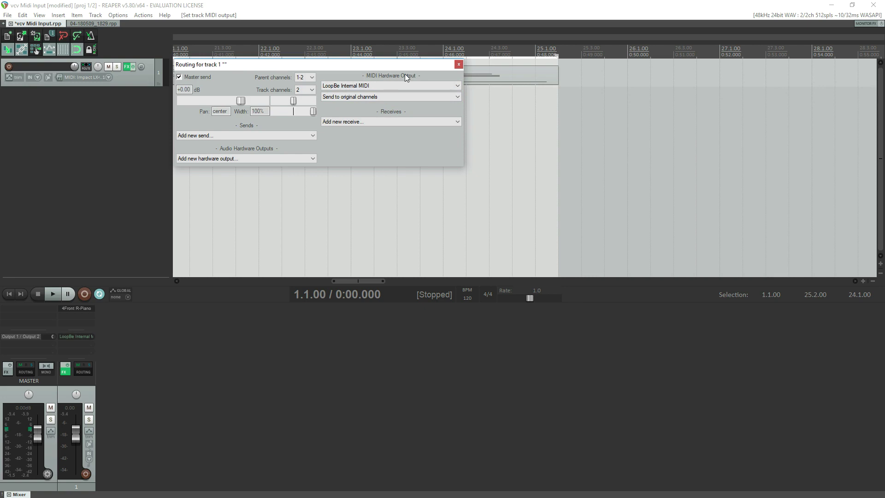
click(392, 86)
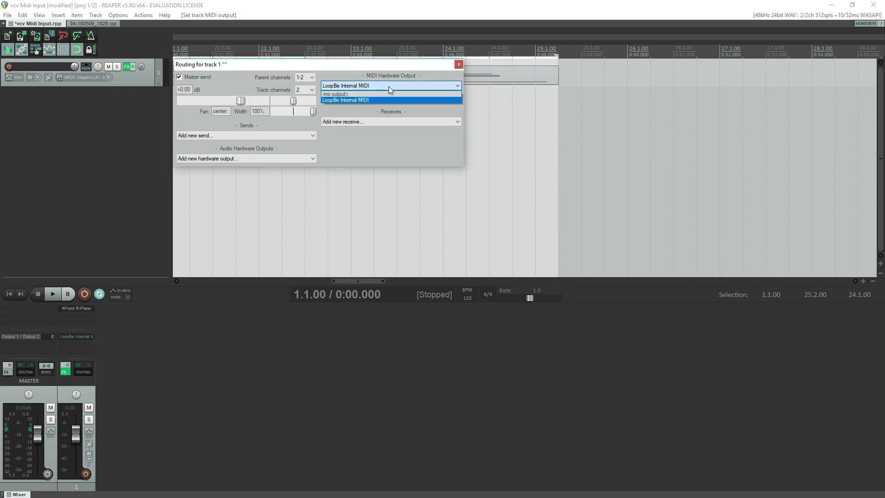
click(357, 93)
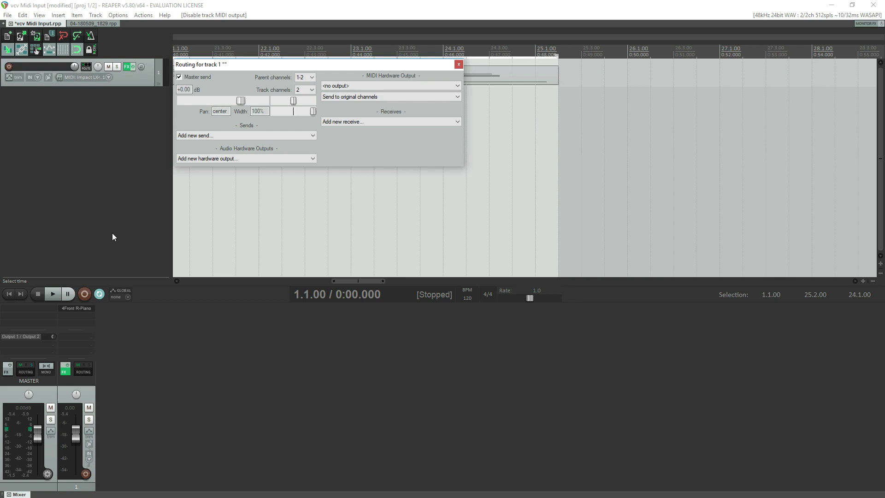
click(364, 87)
click(363, 99)
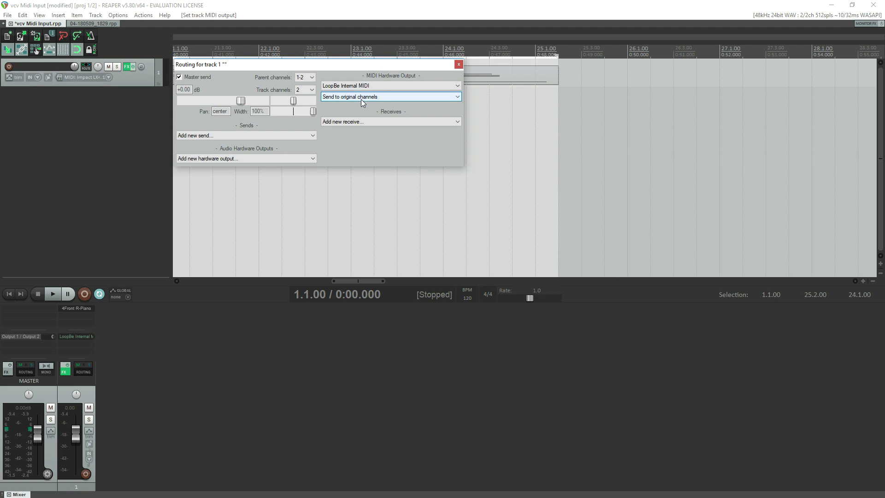
click(459, 65)
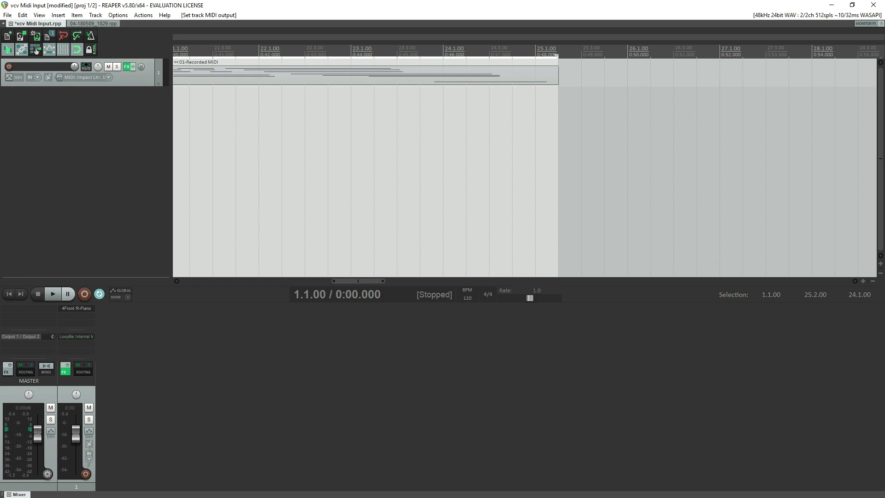
Step: Nudge the MIDI-4 module slightly right, keeping Windows MIDI and the DirectSound audio driver
key(alt+Tab)
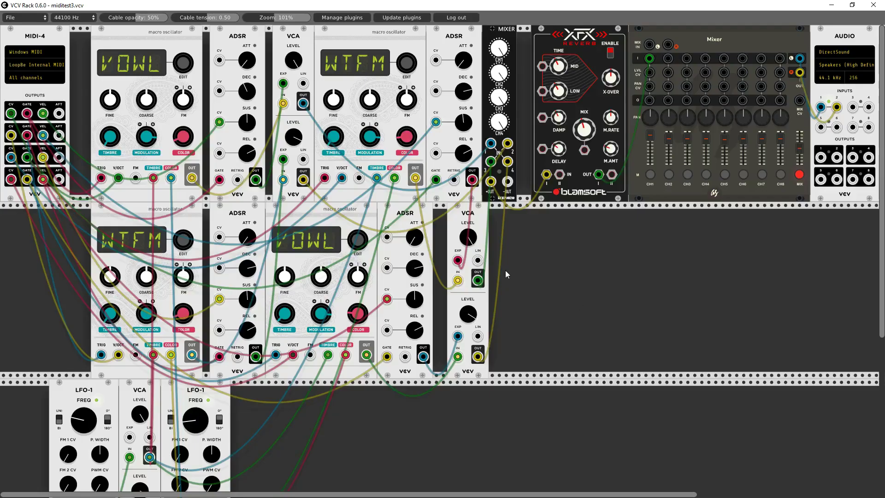
click(34, 53)
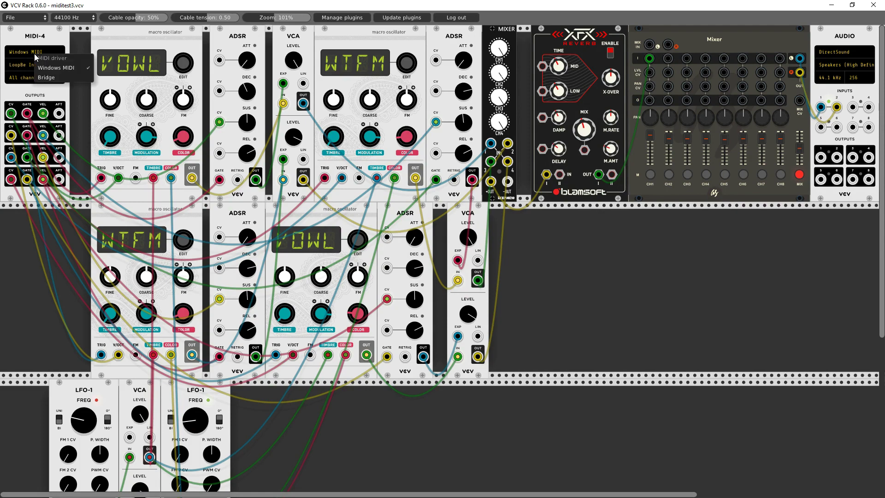
click(833, 50)
click(833, 50)
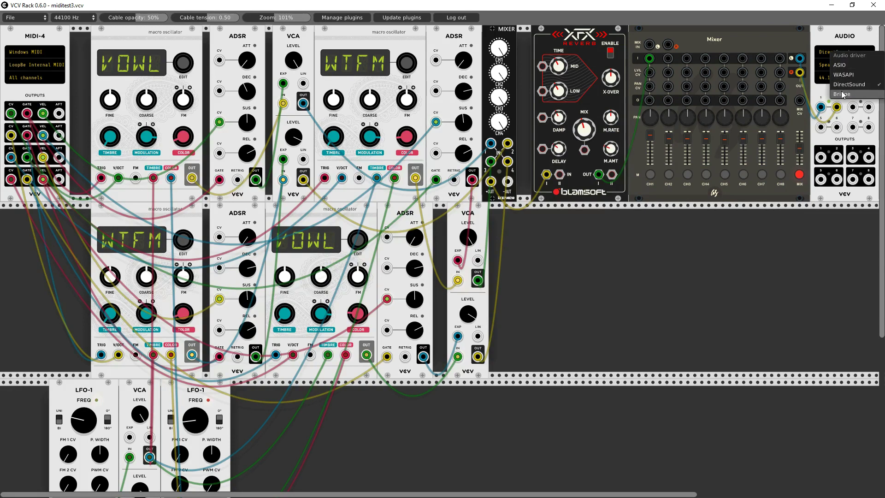
click(842, 36)
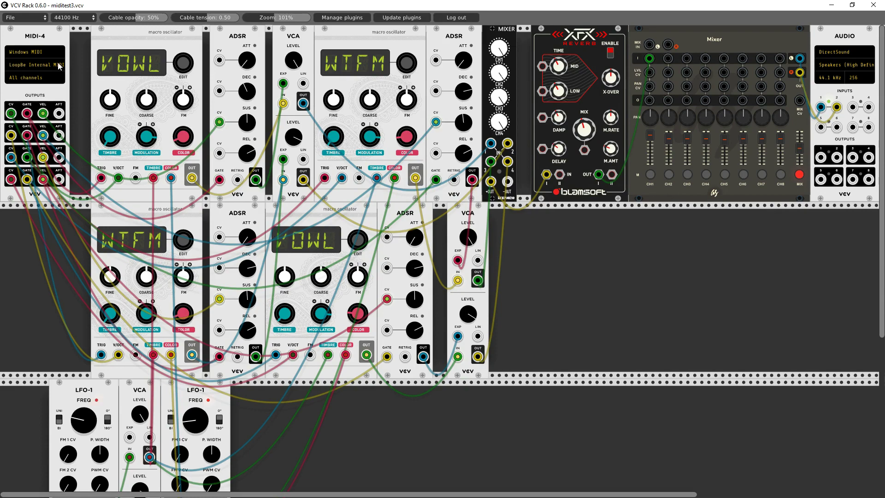
mouse_move(22, 38)
mouse_down()
mouse_move(42, 36)
mouse_move(34, 33)
mouse_up()
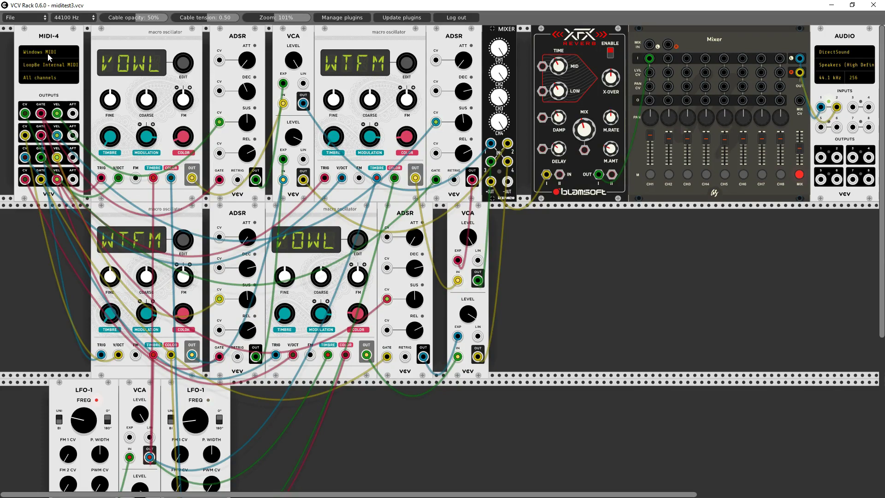
click(46, 53)
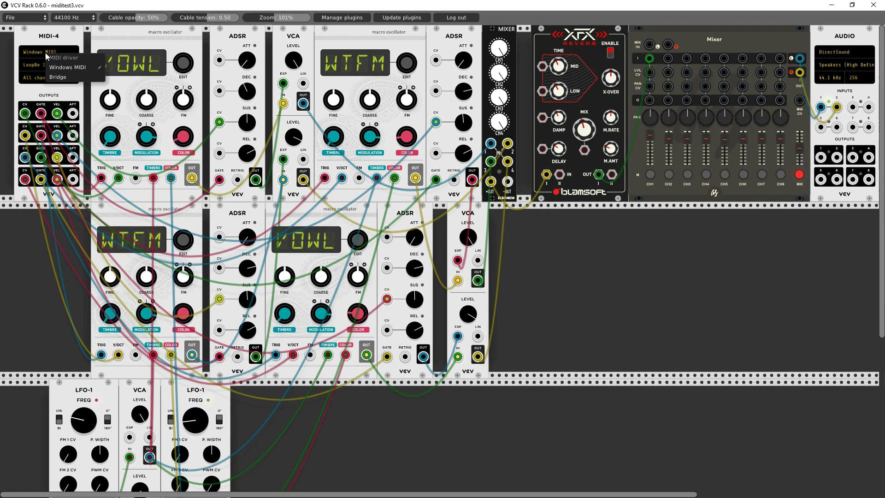
click(42, 52)
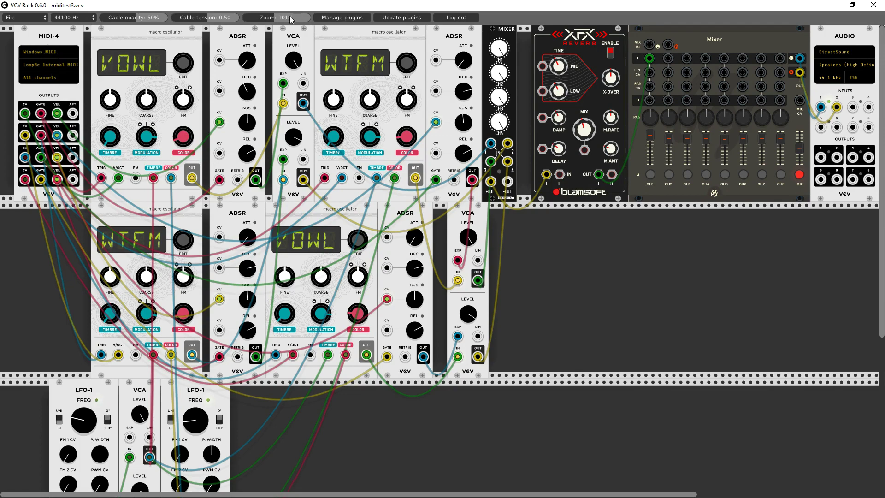
drag(271, 17, 295, 18)
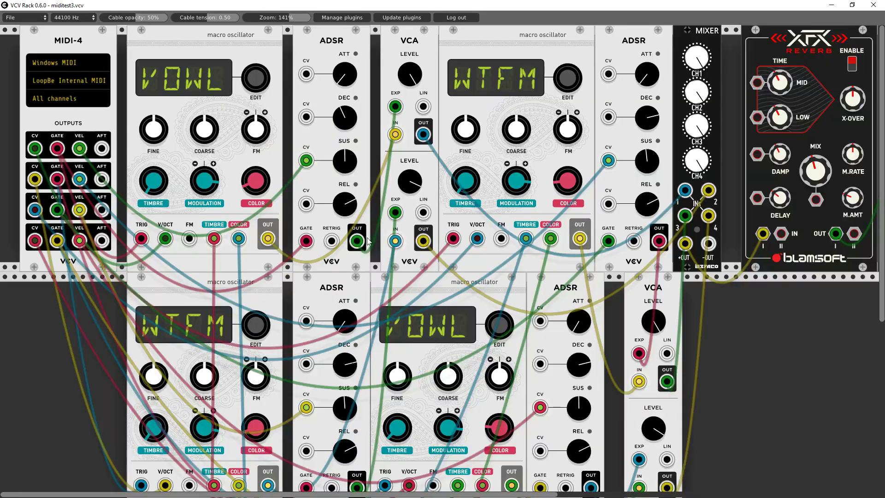
click(62, 81)
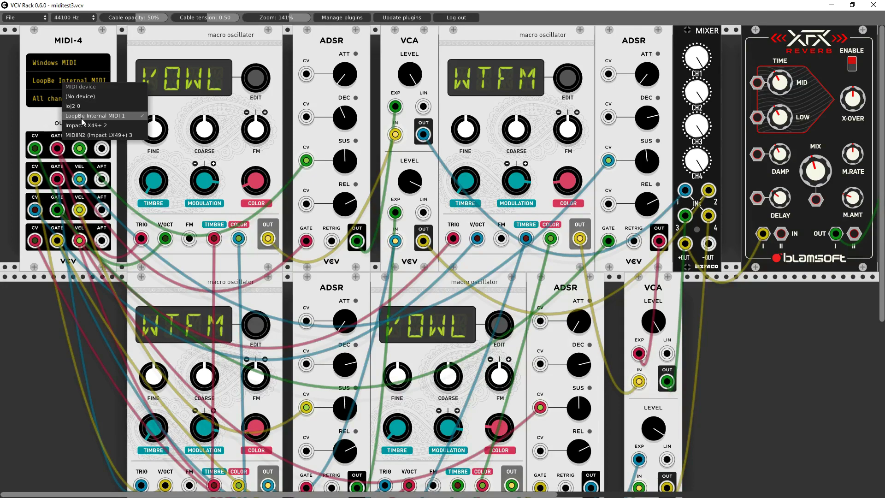
click(81, 118)
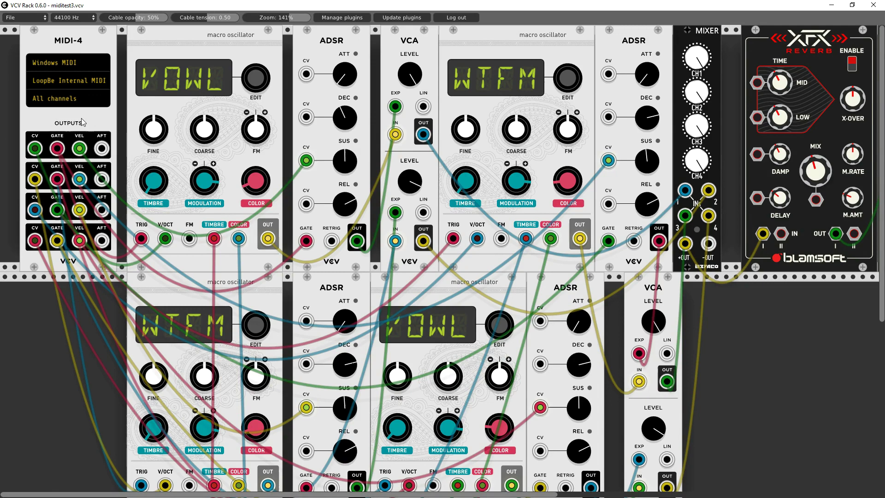
click(71, 99)
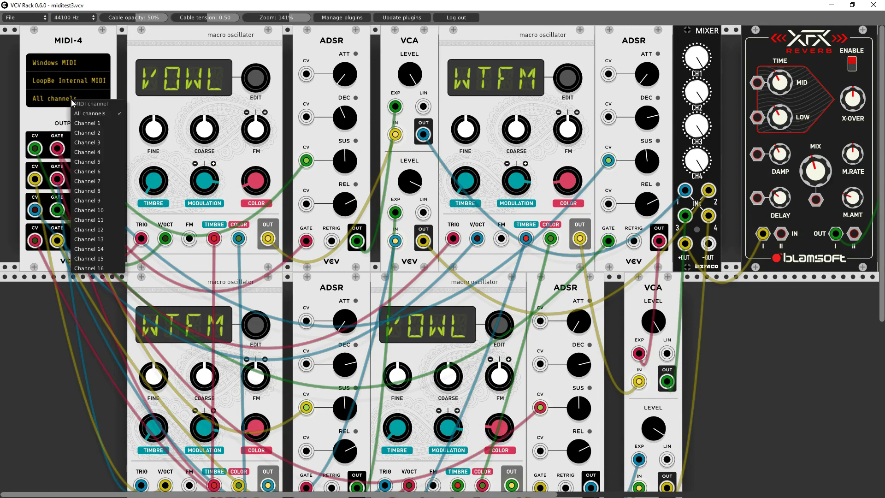
click(84, 123)
click(70, 96)
click(77, 110)
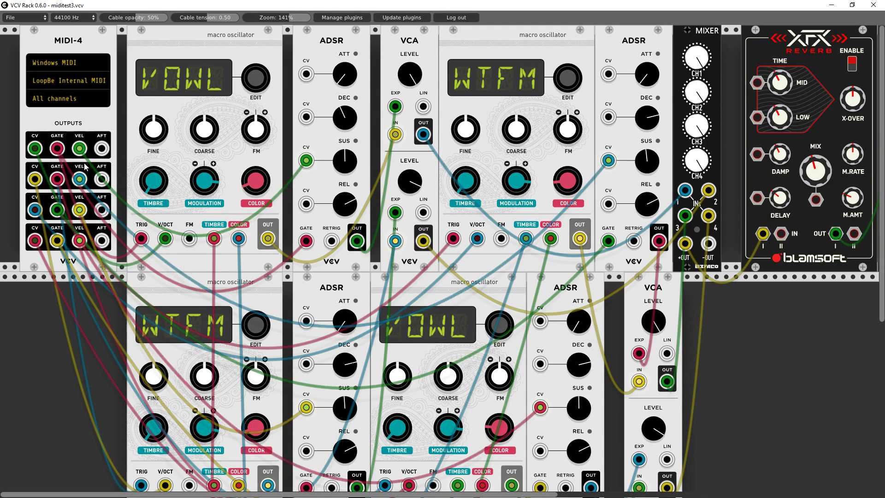
right_click(77, 29)
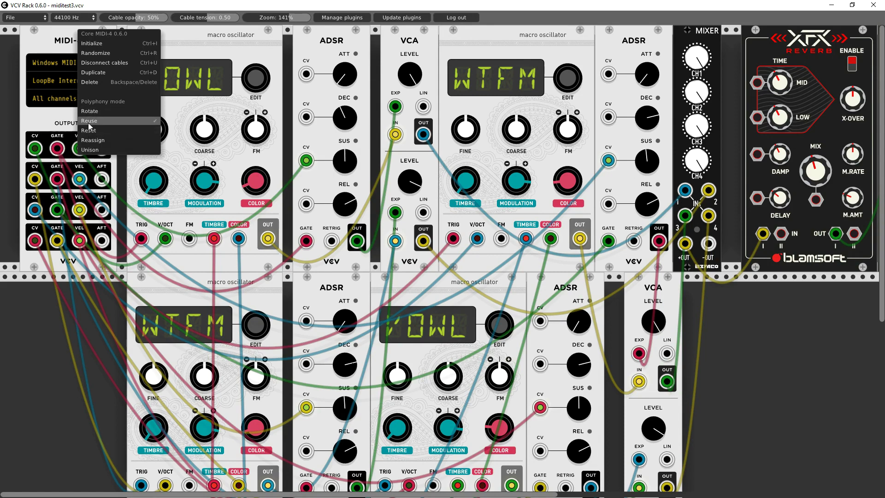
click(48, 119)
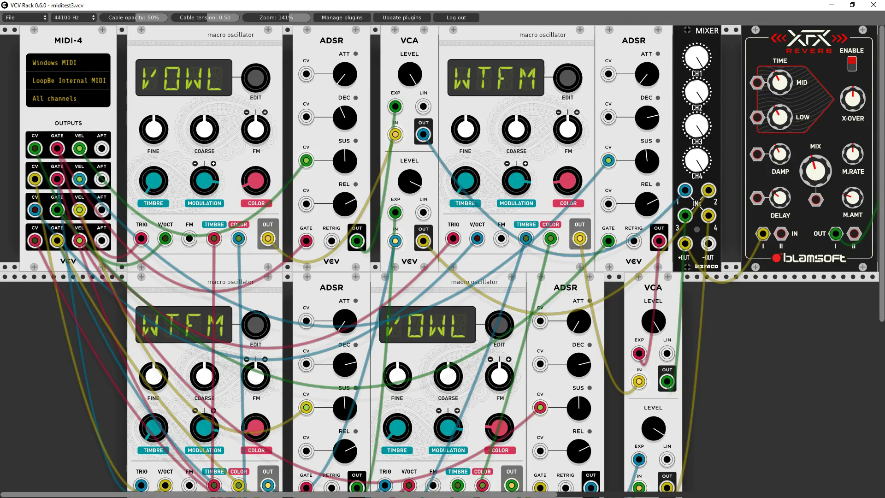
Step: Rewind REAPER, turn off the MIDI track's record monitoring, bypass its FX, and start playback
key(alt+Tab)
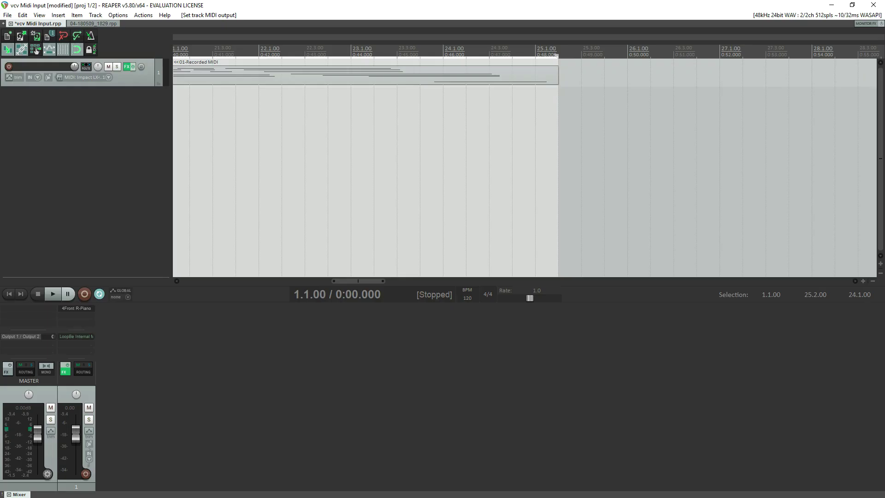
click(9, 294)
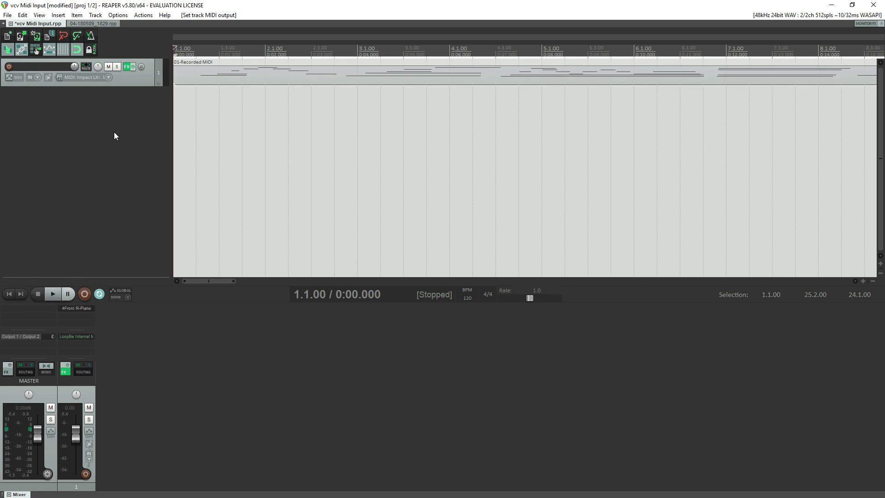
click(48, 78)
right_click(48, 79)
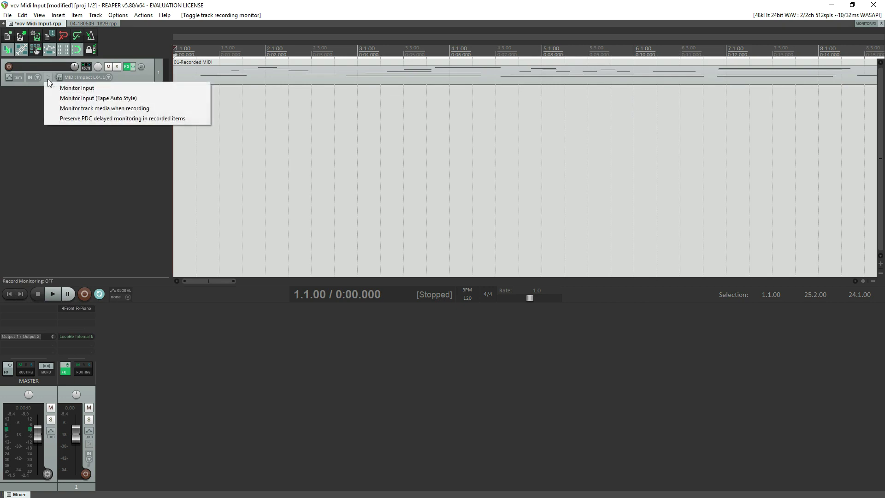
click(133, 66)
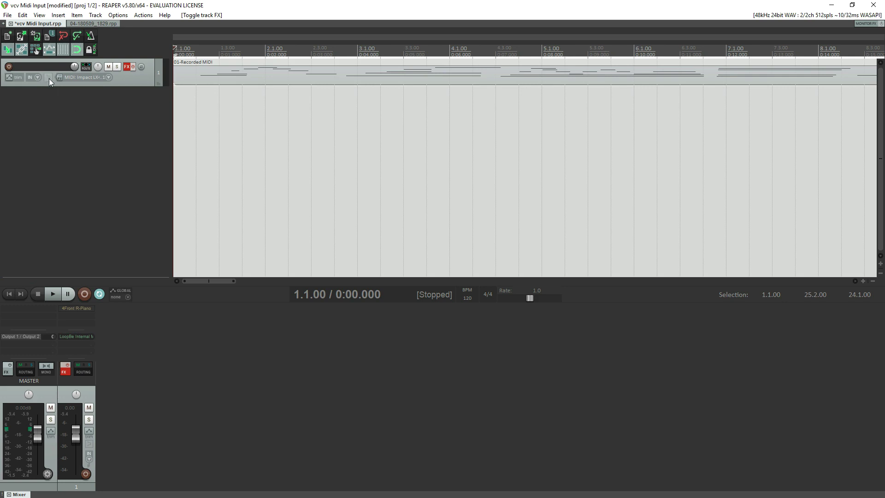
click(53, 296)
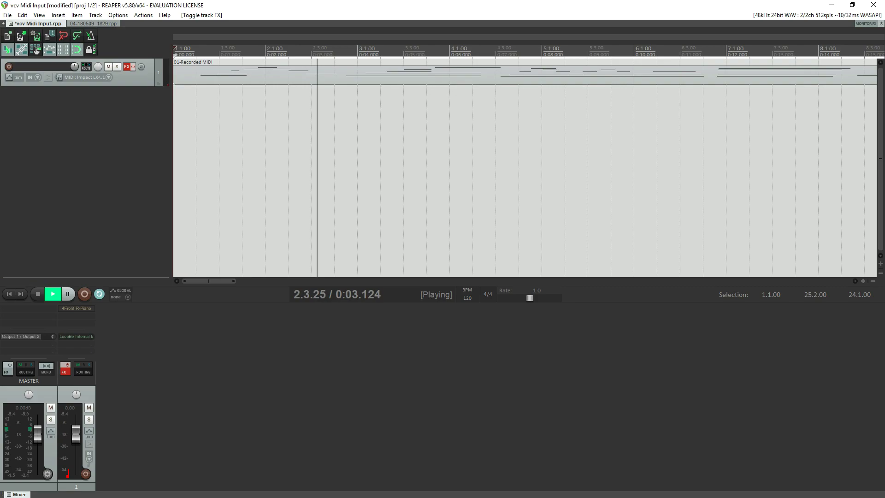
key(alt+Tab)
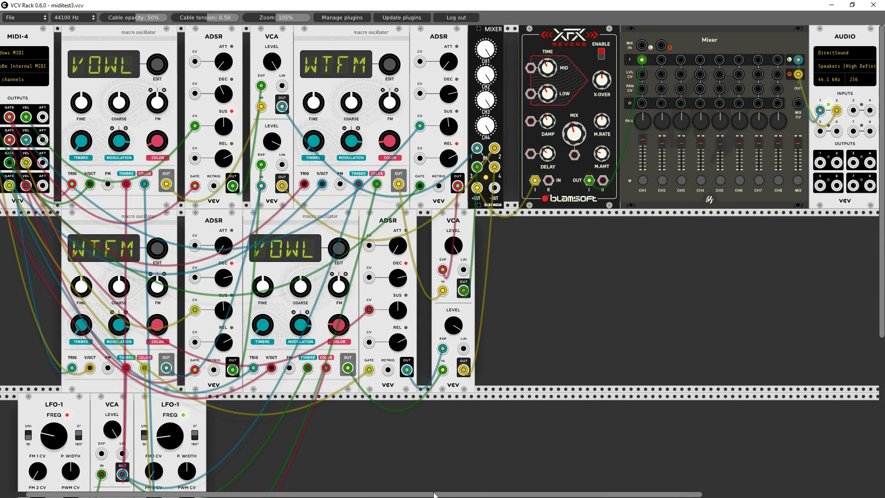
Step: Lower the top oscillator's modulation, switch the oscillators to HARM and VOWL, and mute the Mixer's MIX
scroll(438, 477, left, 2)
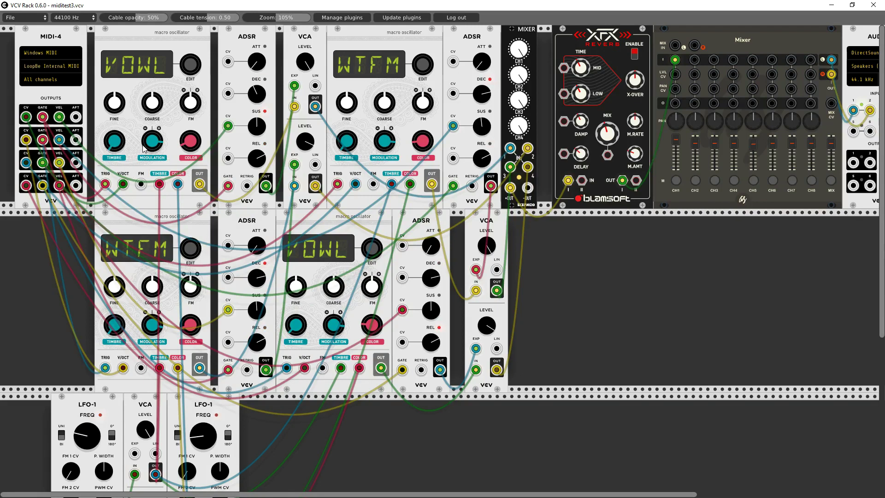
drag(144, 148, 145, 297)
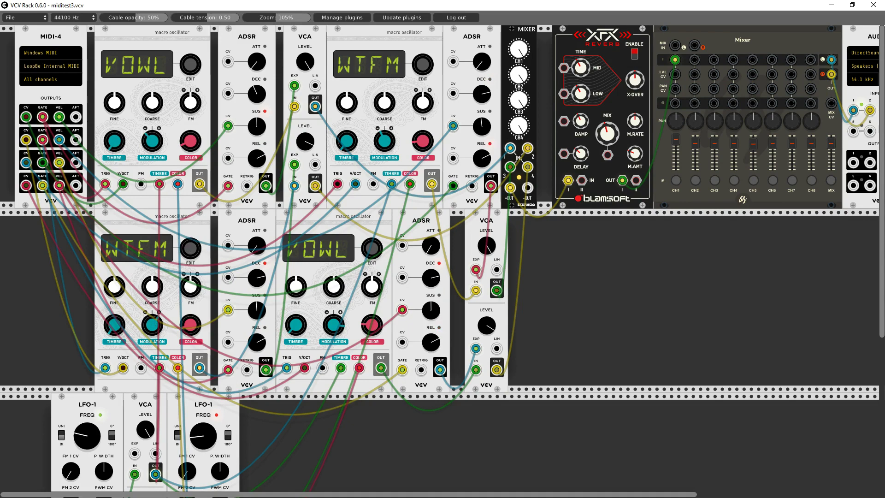
drag(189, 64, 420, 71)
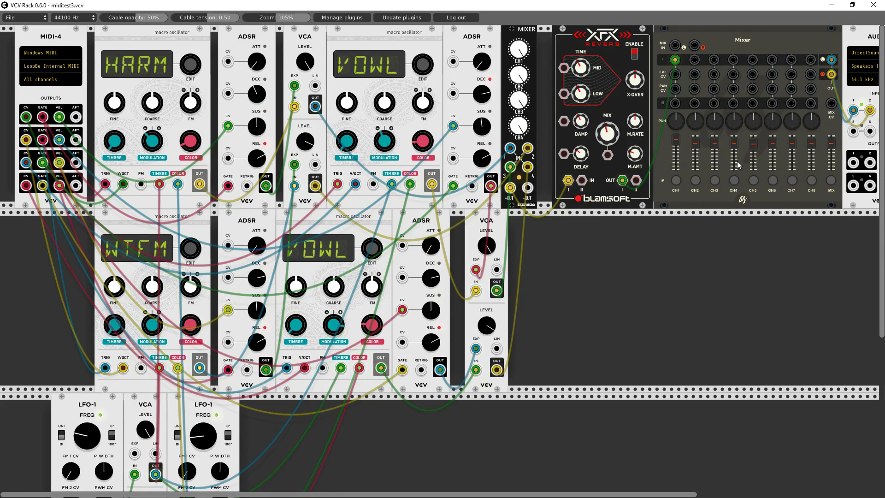
click(830, 181)
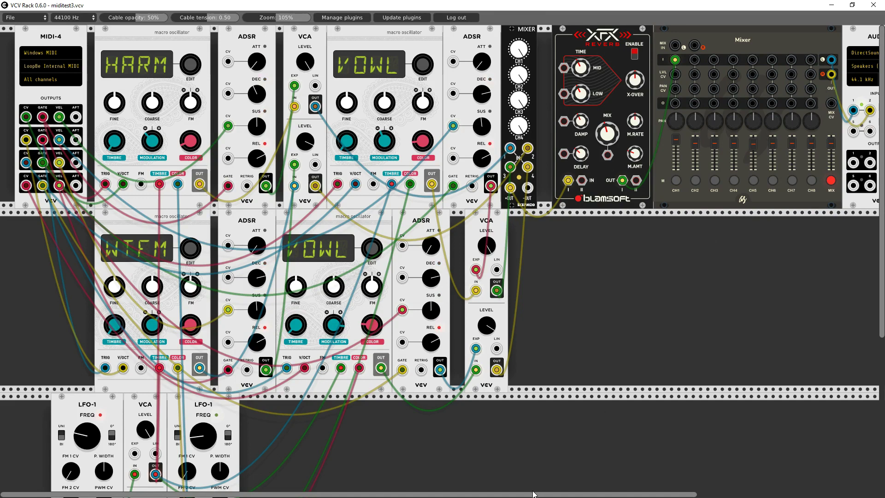
Step: Set the AUDIO module's driver to Bridge with Port 1 as its device
scroll(630, 234, right, 5)
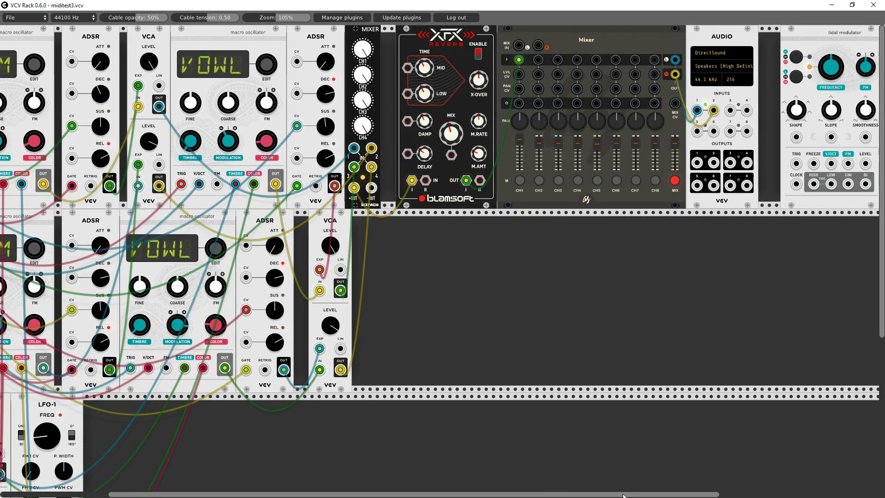
scroll(623, 495, left, 5)
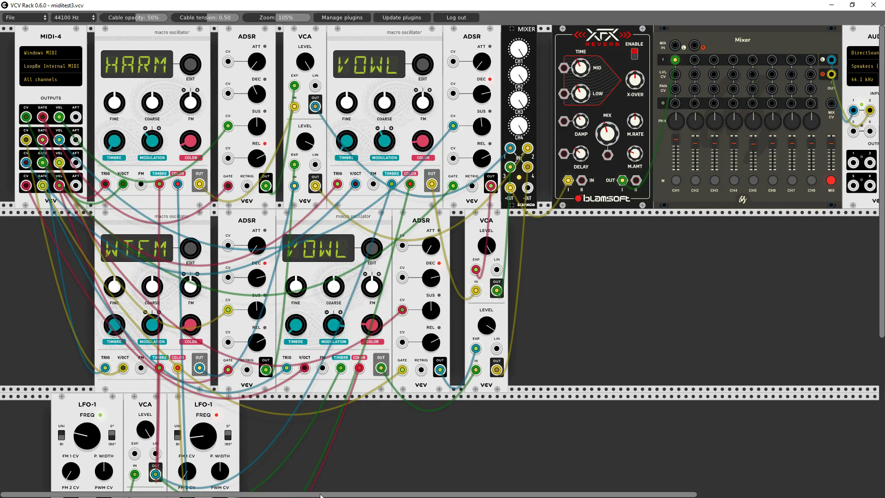
drag(322, 494, 533, 493)
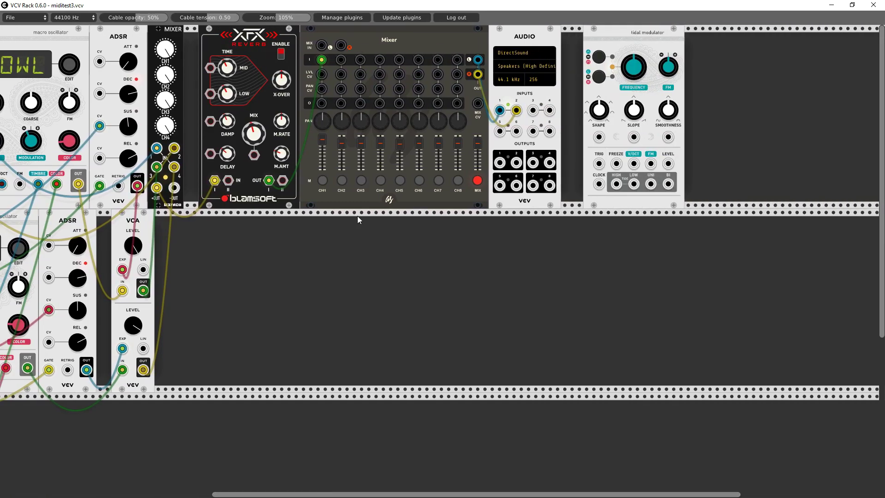
click(519, 51)
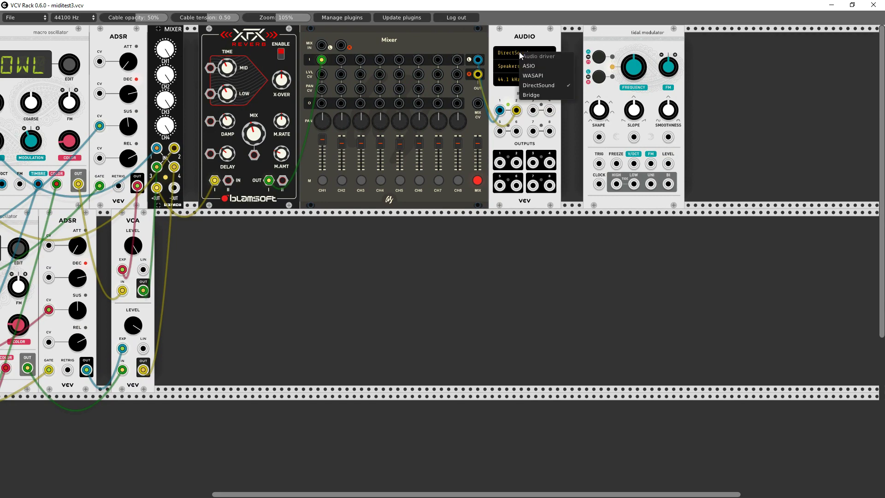
click(530, 95)
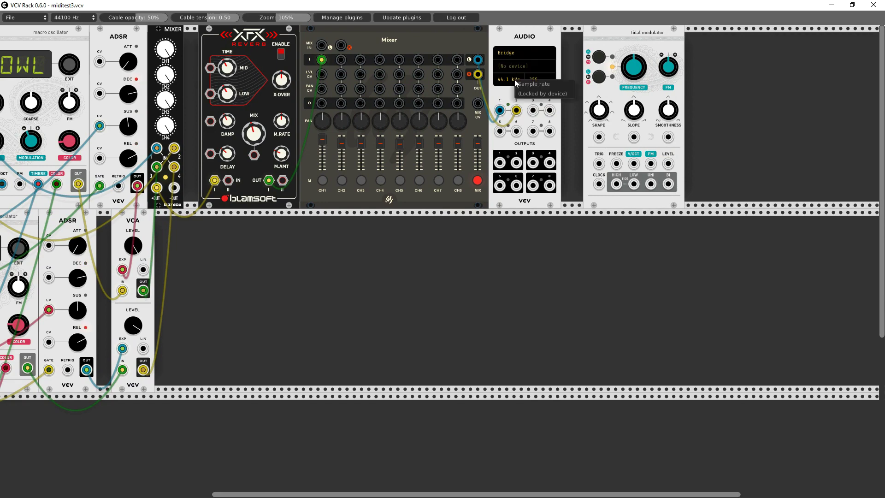
click(509, 67)
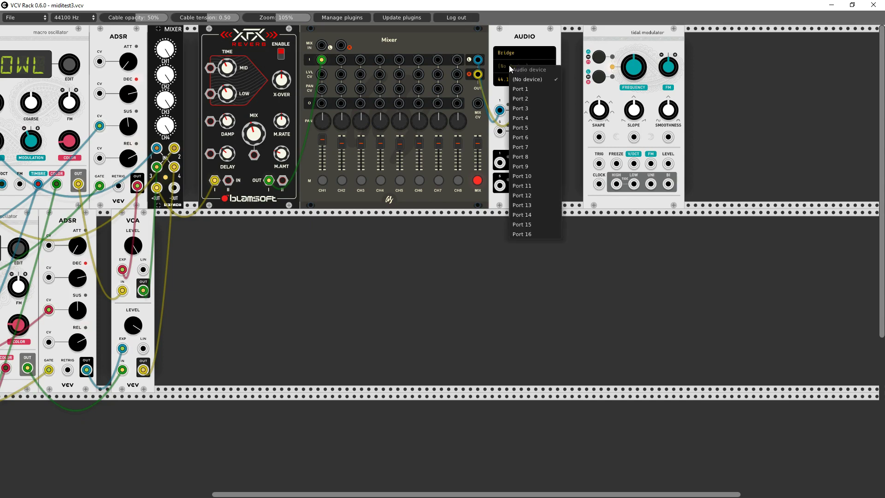
click(518, 90)
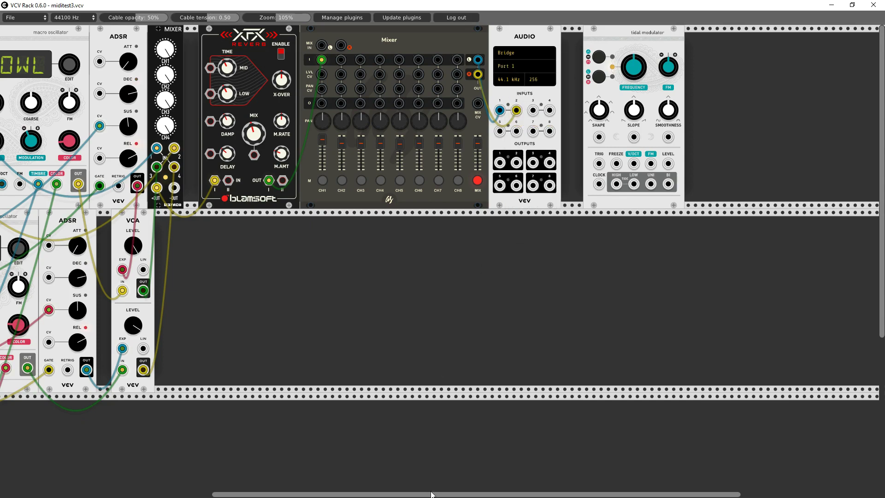
drag(434, 494, 273, 494)
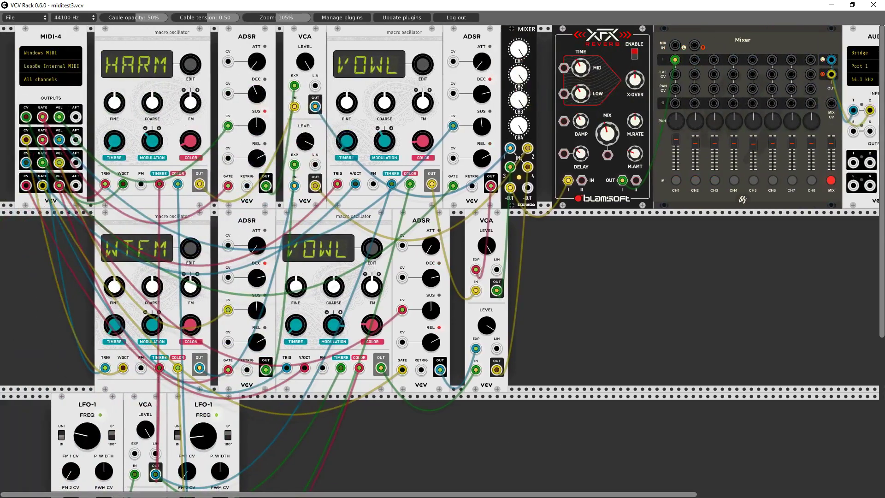
Step: Stop REAPER playback, add Track 2 with Ctrl+T, shrink it, and open its Add FX browser
key(alt+Tab)
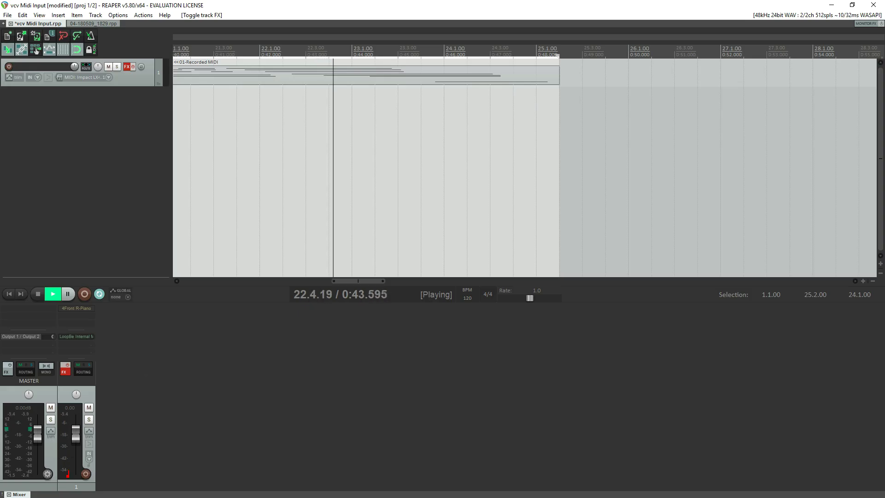
key(space)
key(ctrl+t)
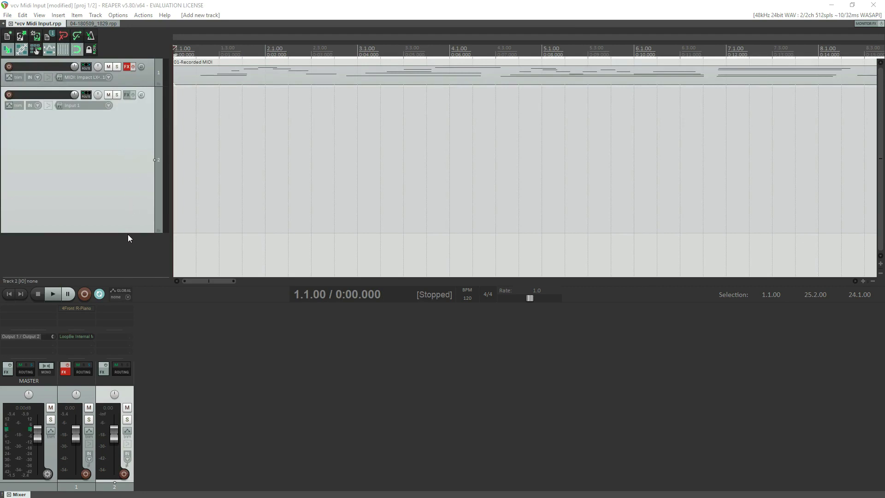
drag(126, 231, 129, 119)
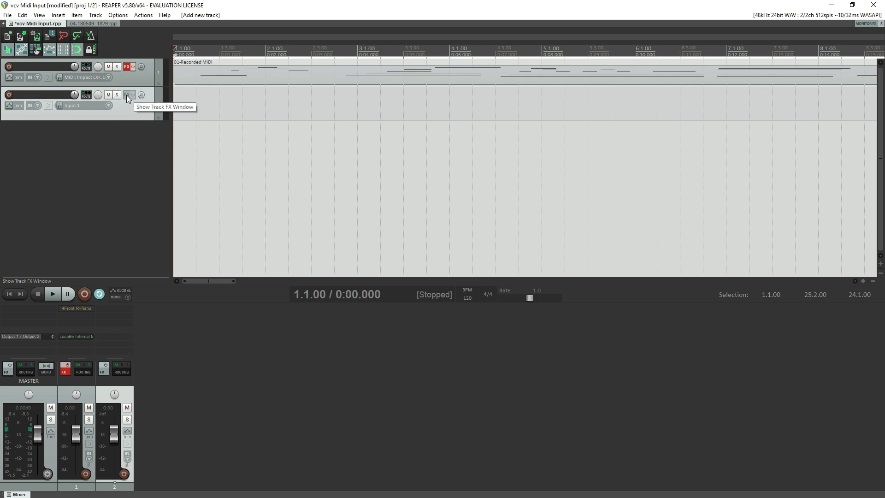
click(126, 95)
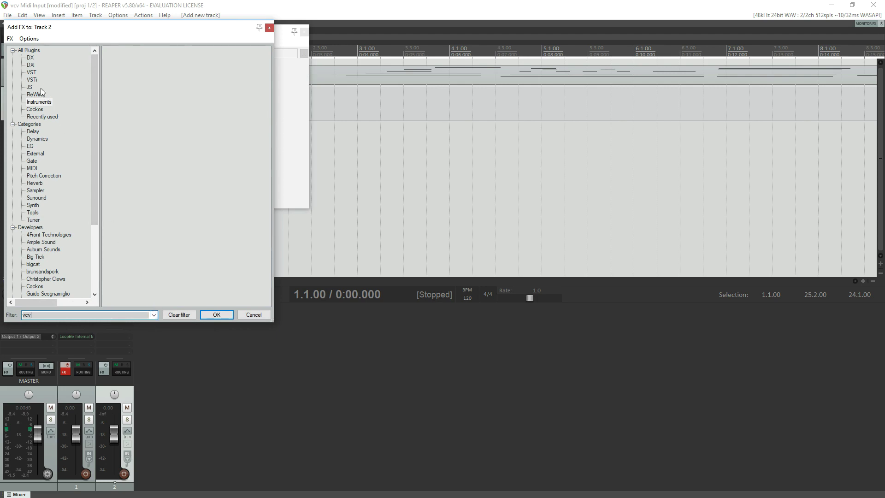
Step: Load the VCV Bridge (VCV) (8ch) VST onto Track 2 and confirm it listens on Port 1
click(31, 72)
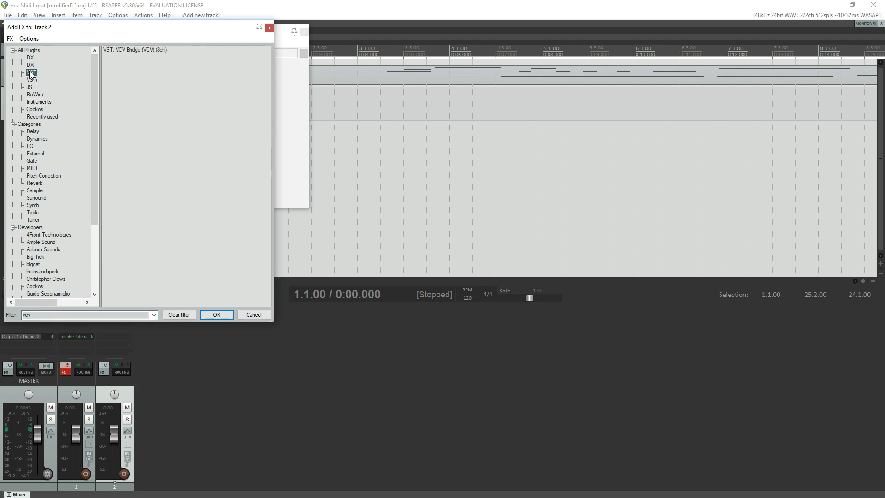
double_click(131, 50)
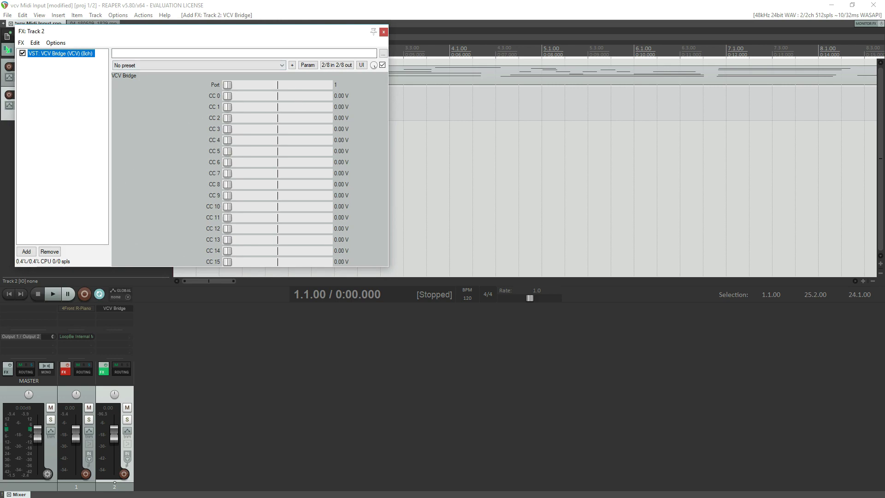
key(alt+Tab)
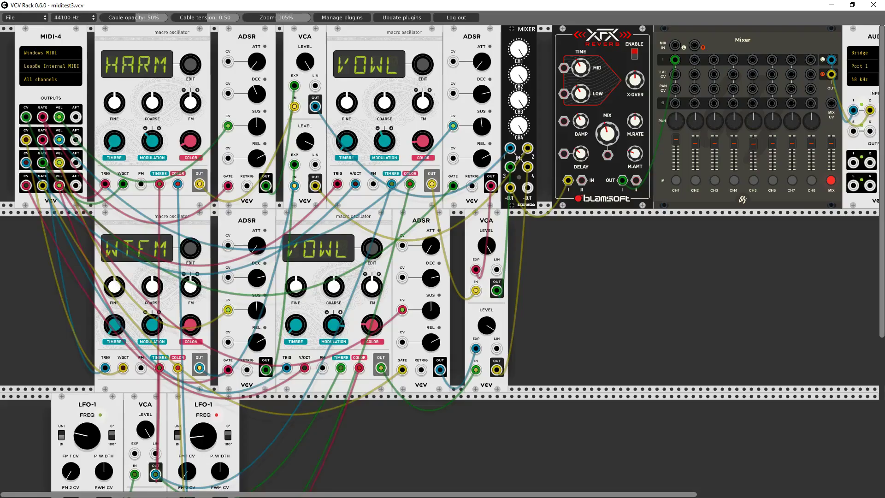
drag(598, 494, 711, 494)
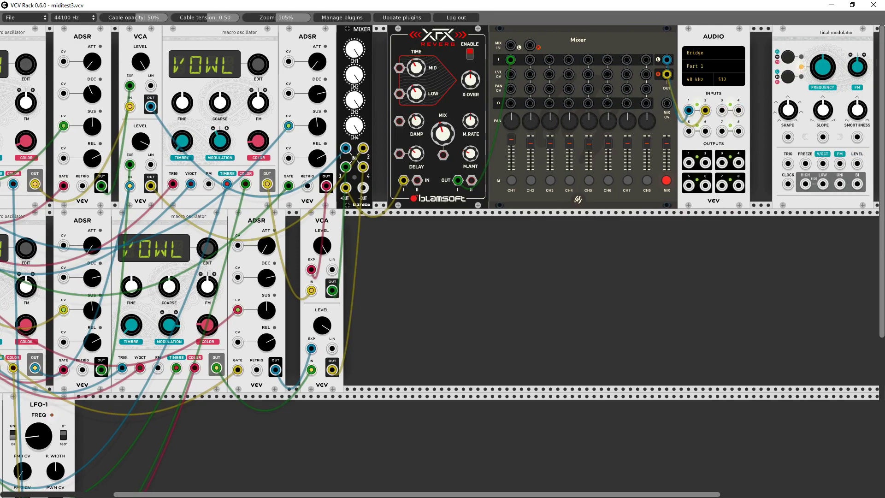
key(alt+Tab)
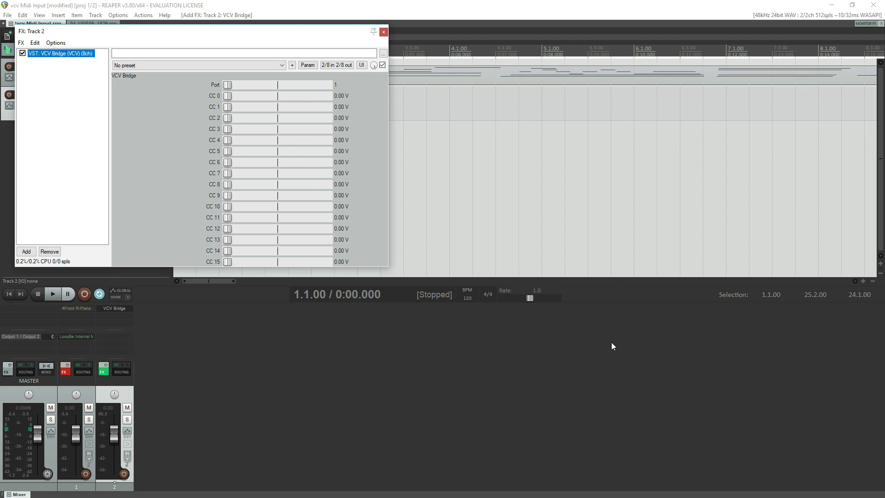
click(228, 86)
Step: Set Track 2's record mode to Record: output (stereo) so it captures the stereo mix
key(Escape)
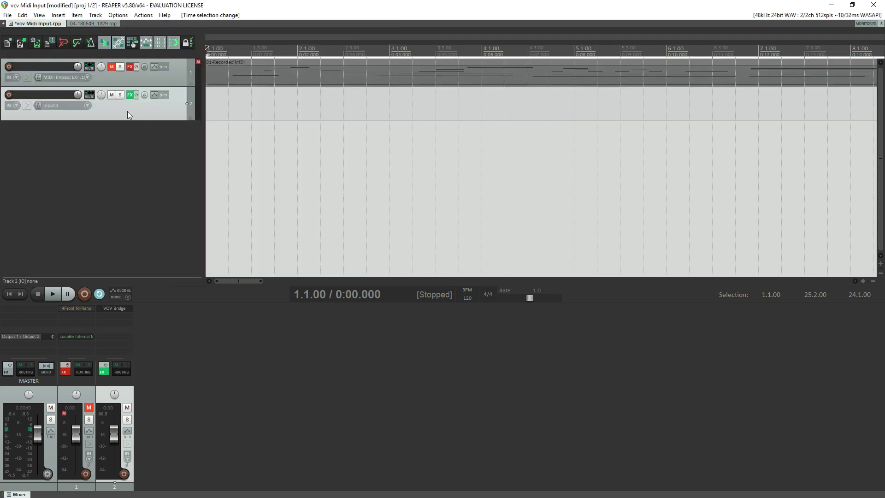
click(17, 107)
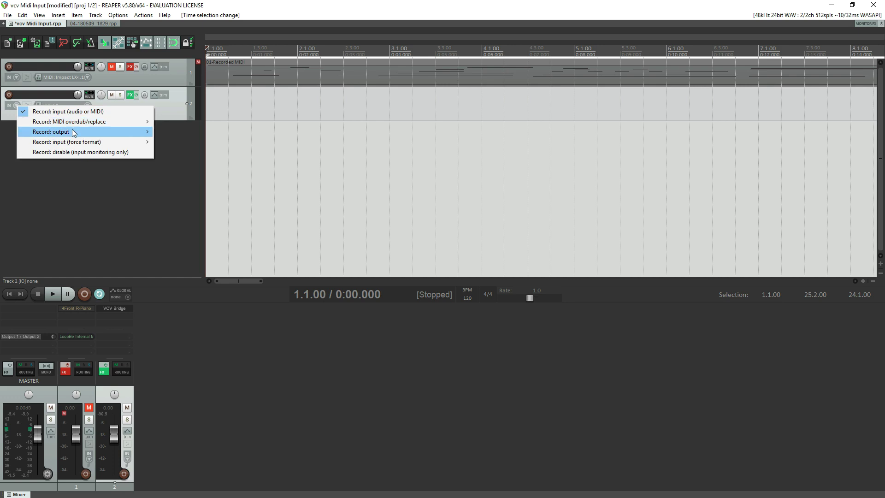
mouse_move(72, 132)
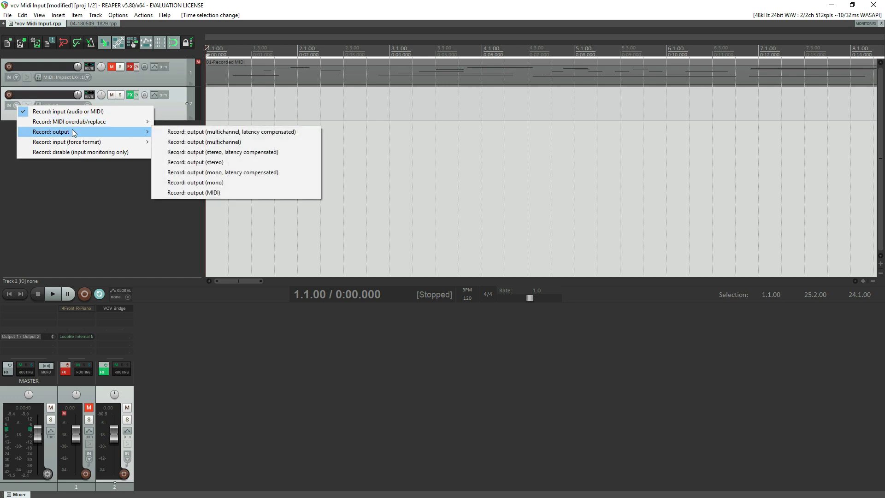
click(201, 162)
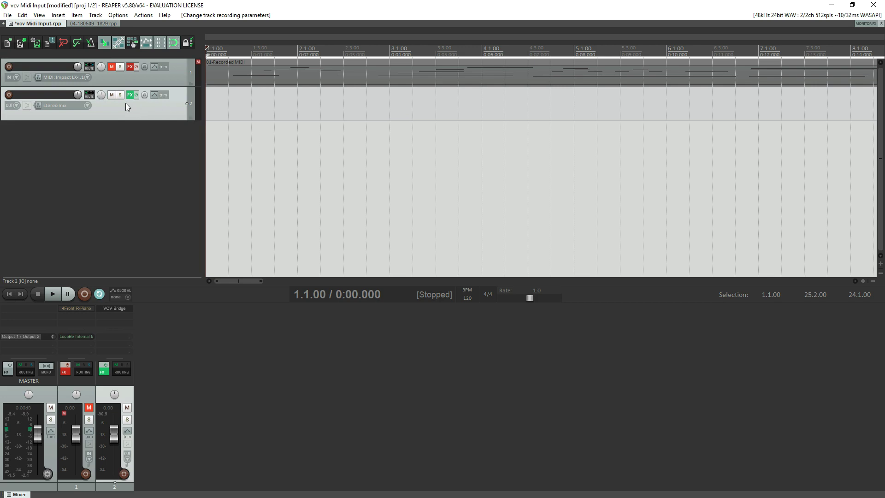
Step: Arm Track 2 and record the rack's audio, restarting once, keeping take 2 of 2
click(10, 95)
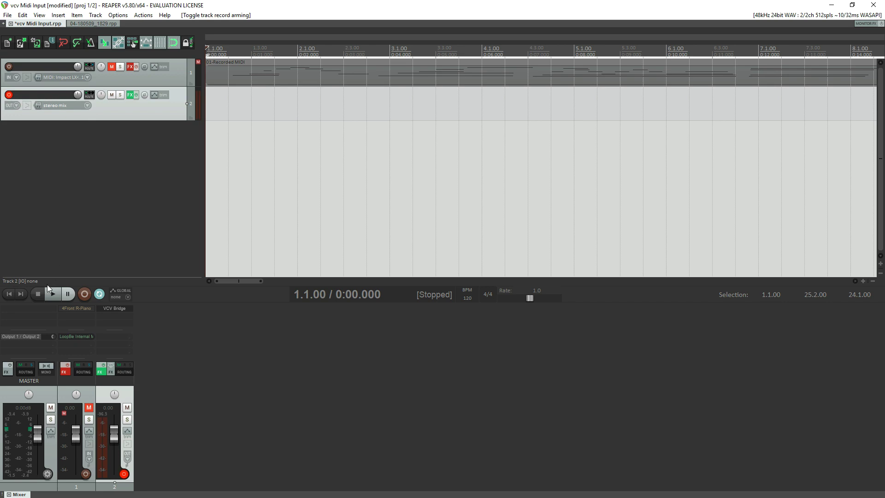
click(85, 293)
click(84, 293)
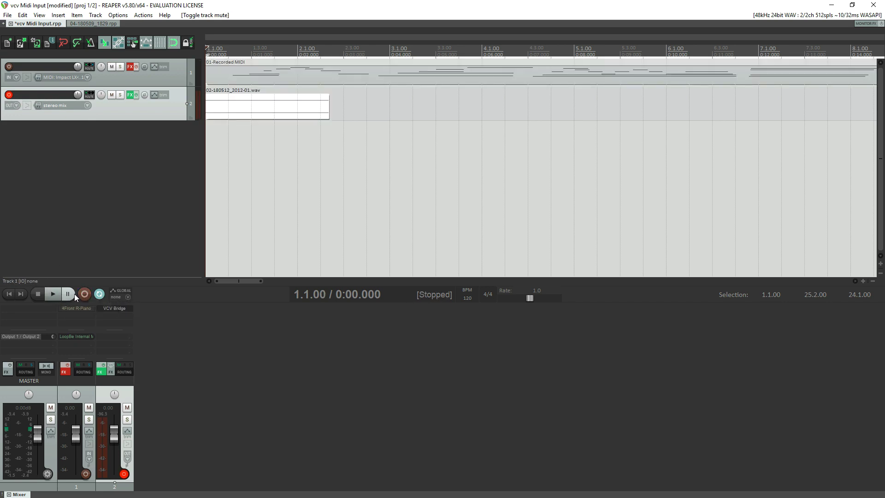
click(84, 295)
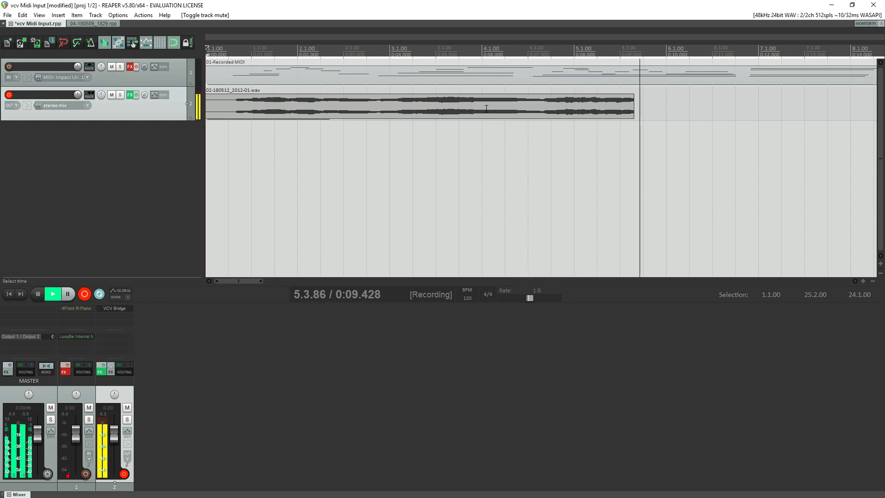
click(37, 294)
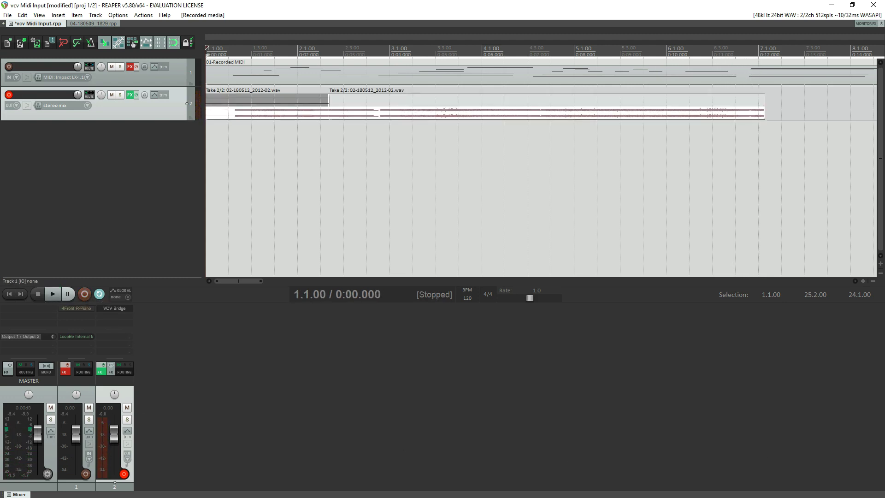
key(alt+Tab)
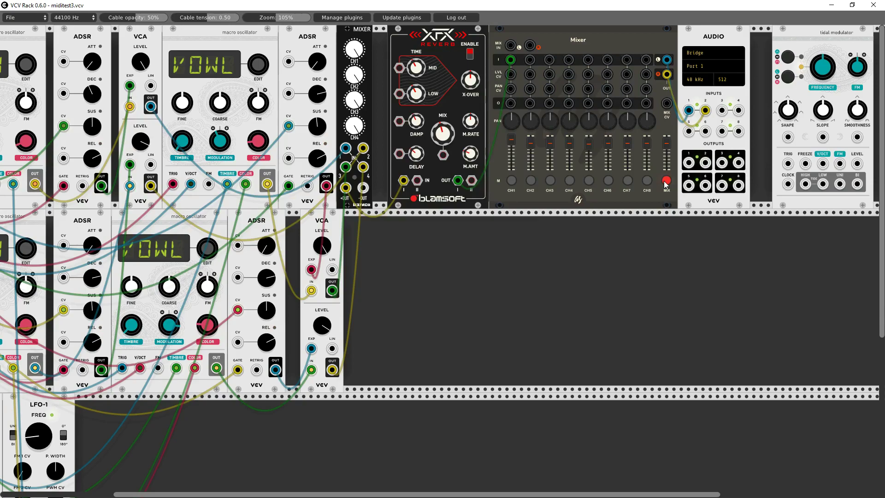
key(alt+Tab)
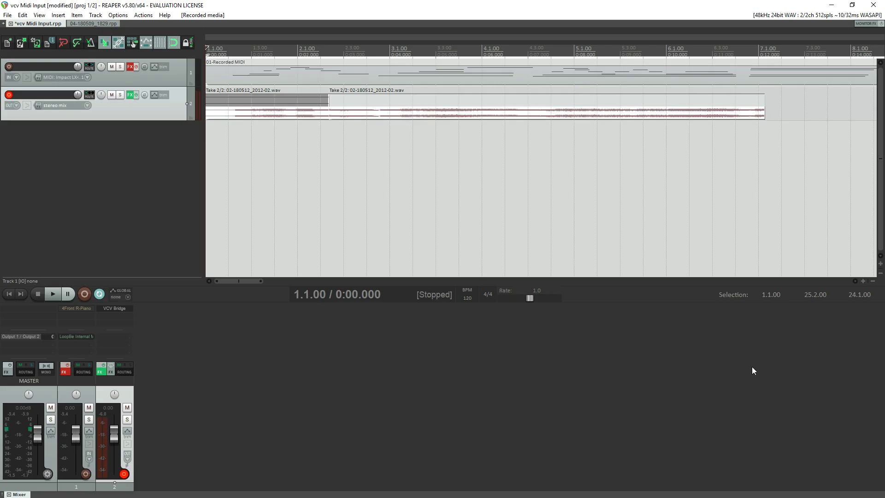
Step: Mute MIDI track 1 and check the first audio item's takes, leaving take 2 active
click(111, 67)
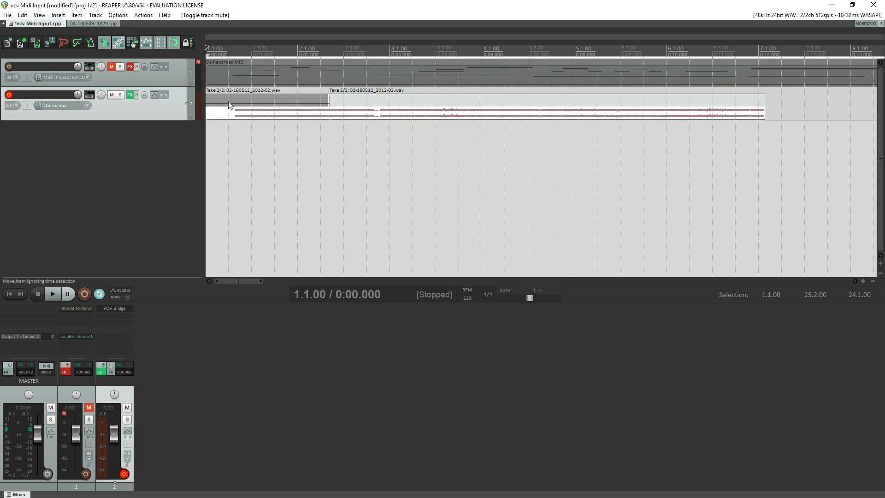
click(296, 103)
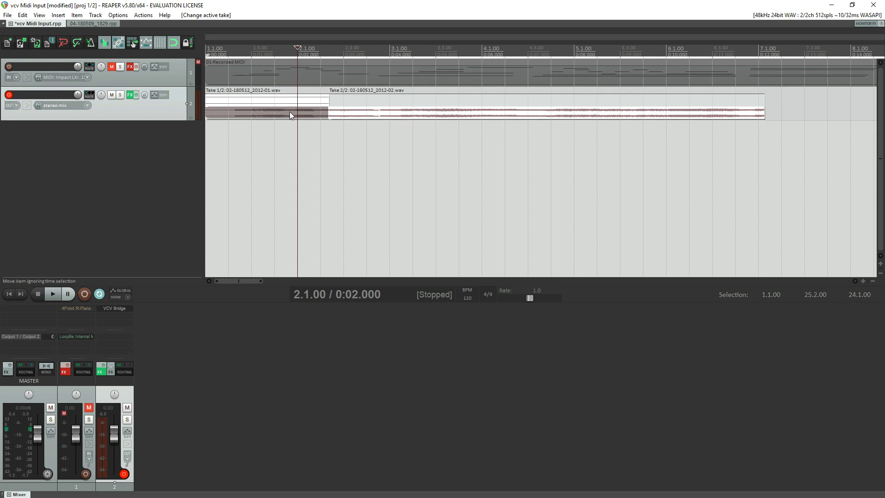
click(252, 115)
Step: Glue the two audio items on track 2 into one and return the cursor to the start
click(233, 115)
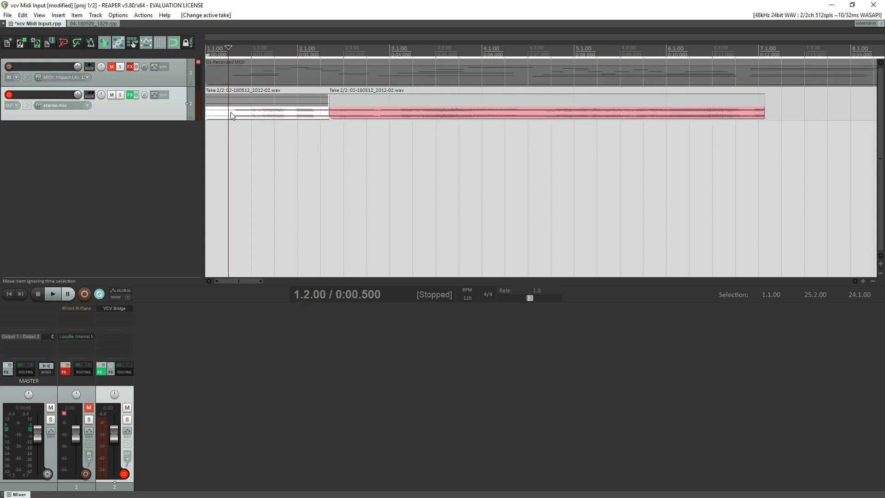
click(346, 116)
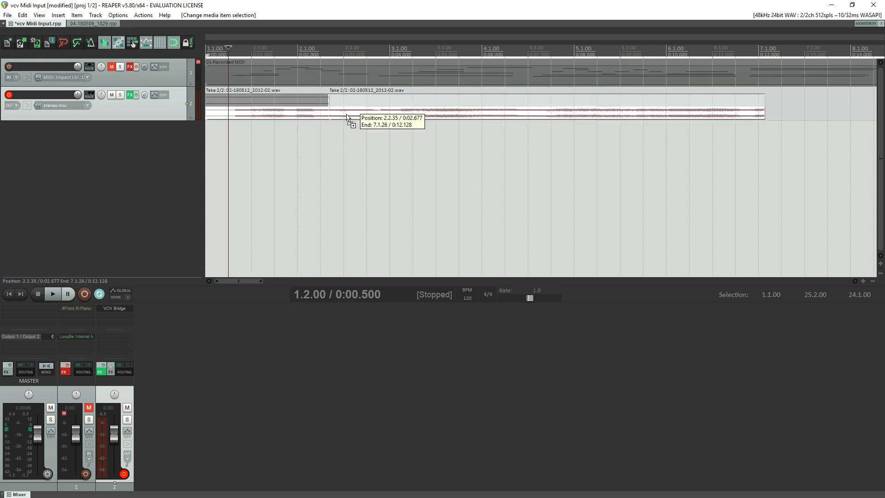
right_click(344, 116)
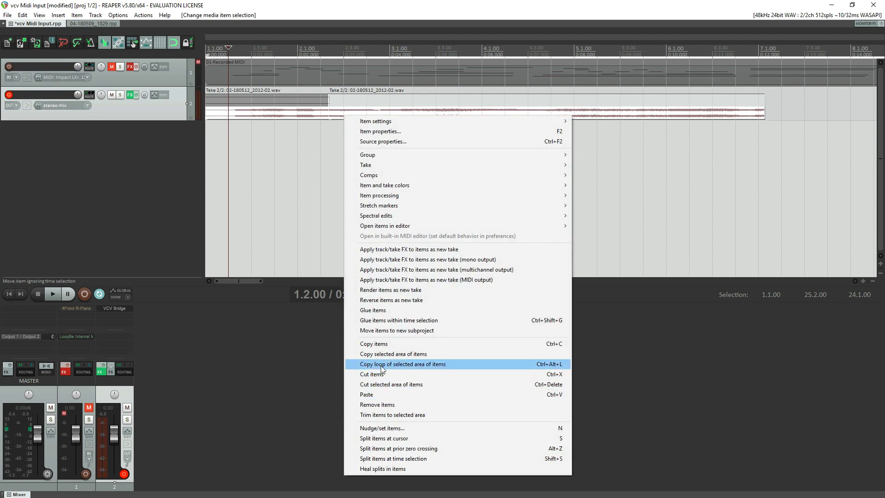
click(385, 311)
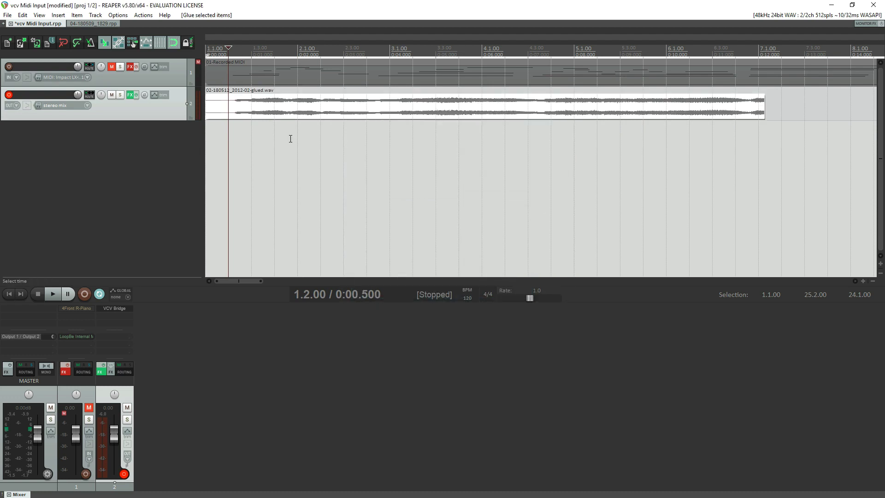
click(9, 294)
Step: Bypass and disarm track 2, switching its record mode from Input 1 back to Record: output (stereo)
click(136, 95)
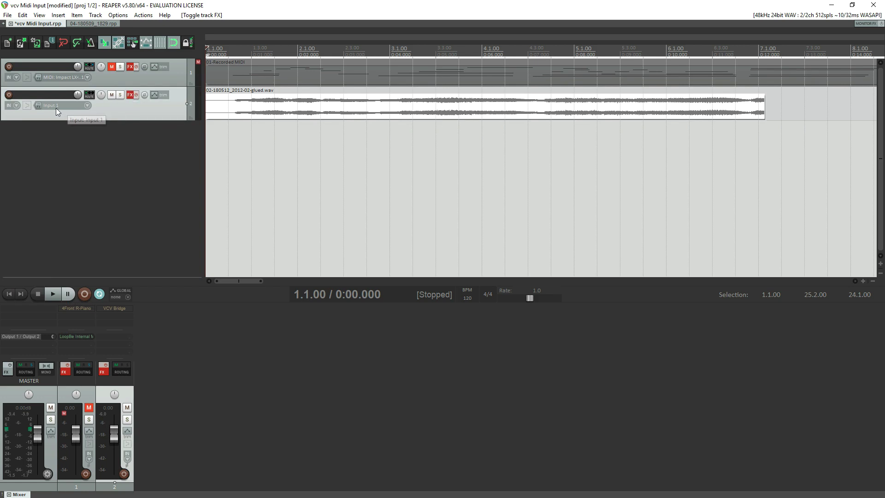
click(87, 107)
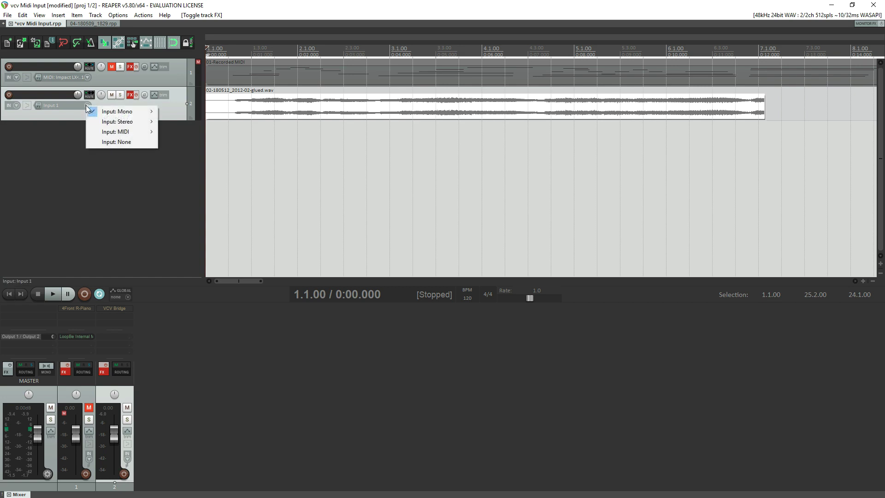
click(24, 120)
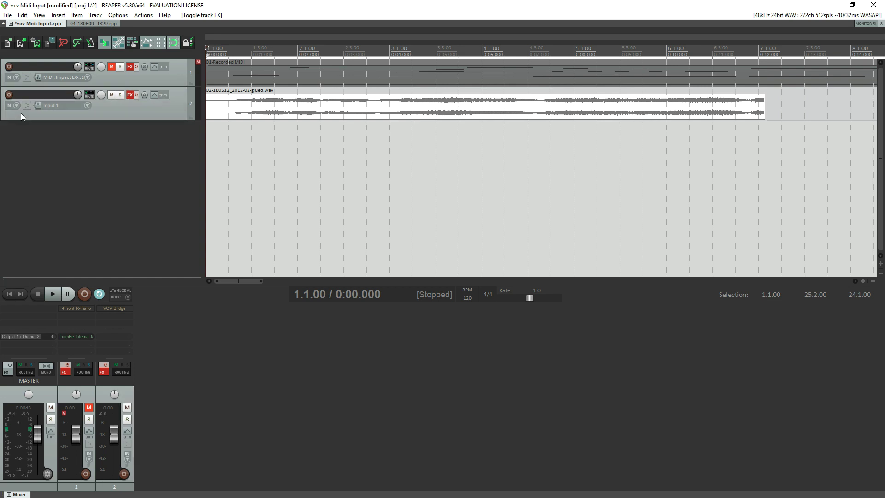
click(17, 104)
click(27, 109)
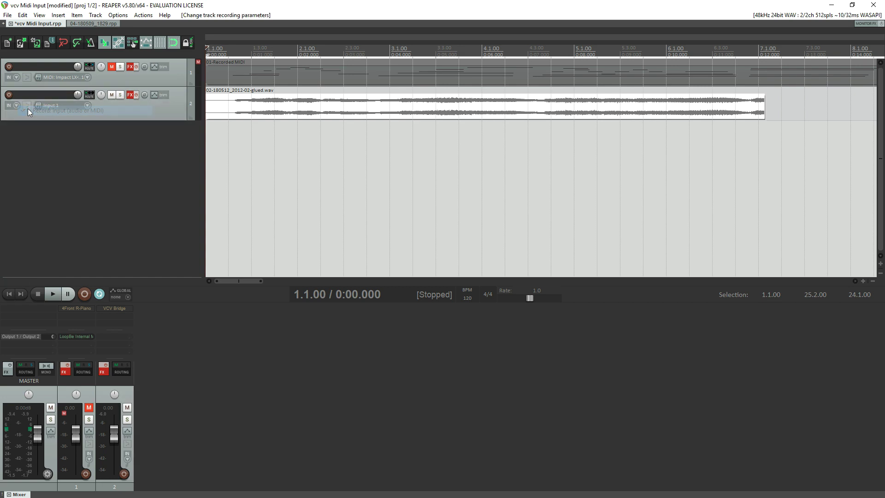
click(18, 105)
mouse_move(69, 132)
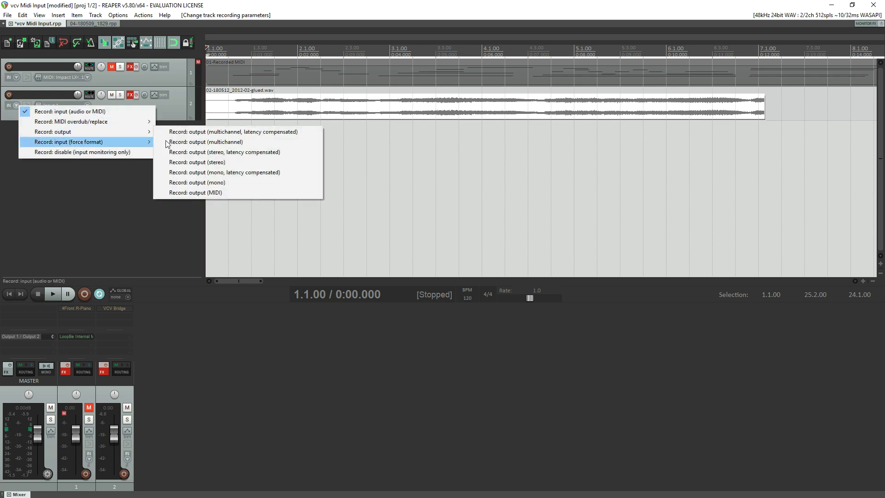
click(193, 163)
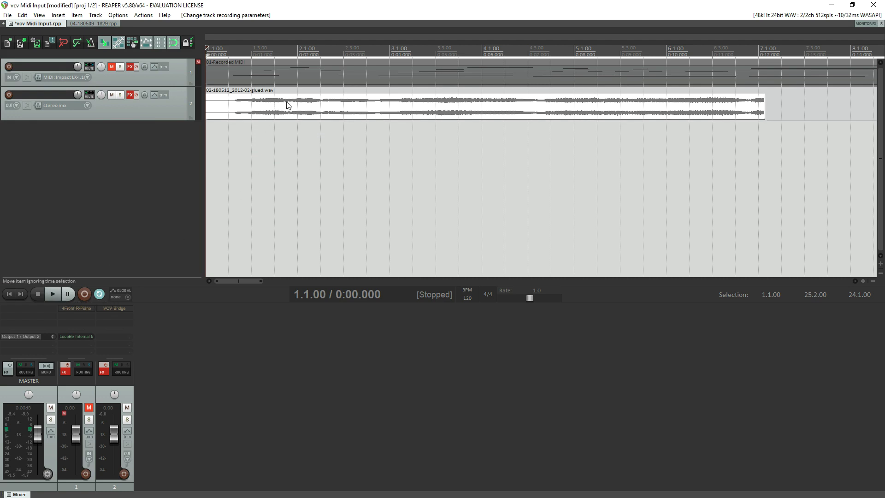
Step: Play the project back, inspect the recorded MIDI take in the MIDI editor, then switch to VCV Rack
click(52, 294)
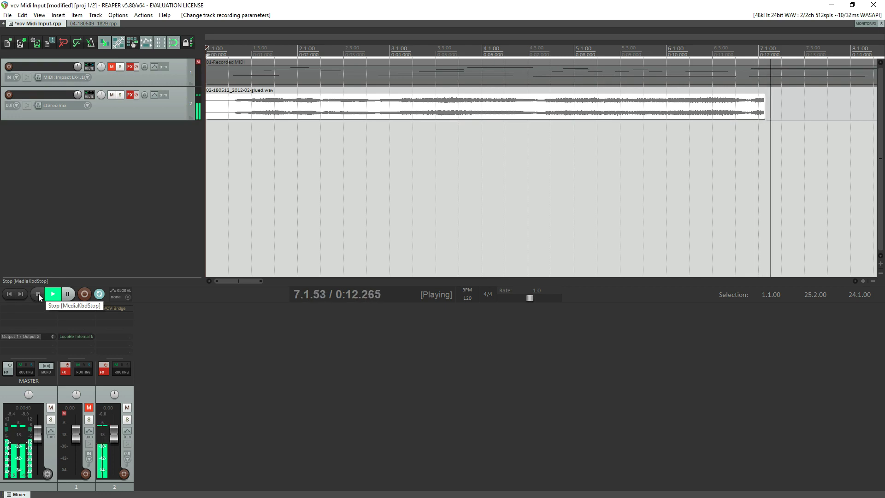
click(37, 294)
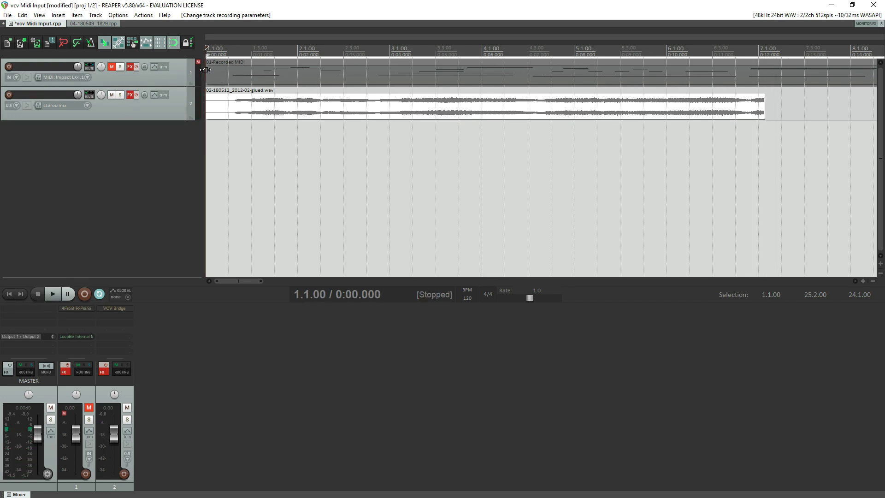
click(230, 70)
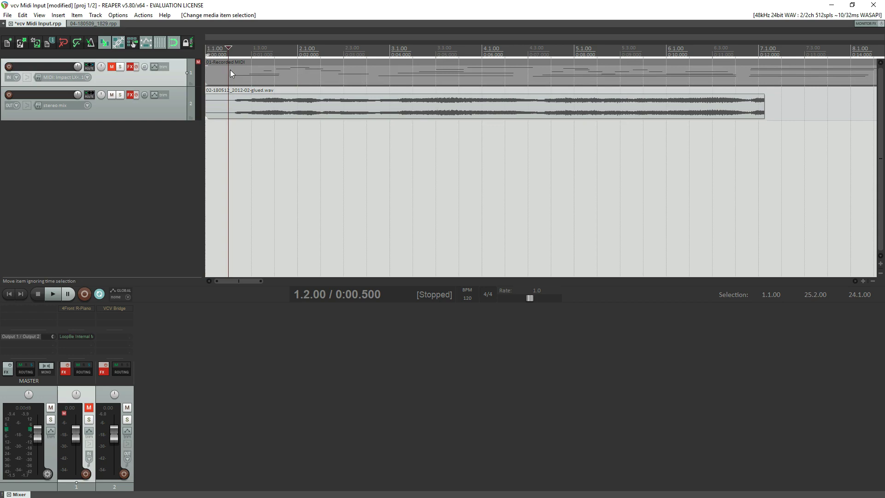
double_click(317, 76)
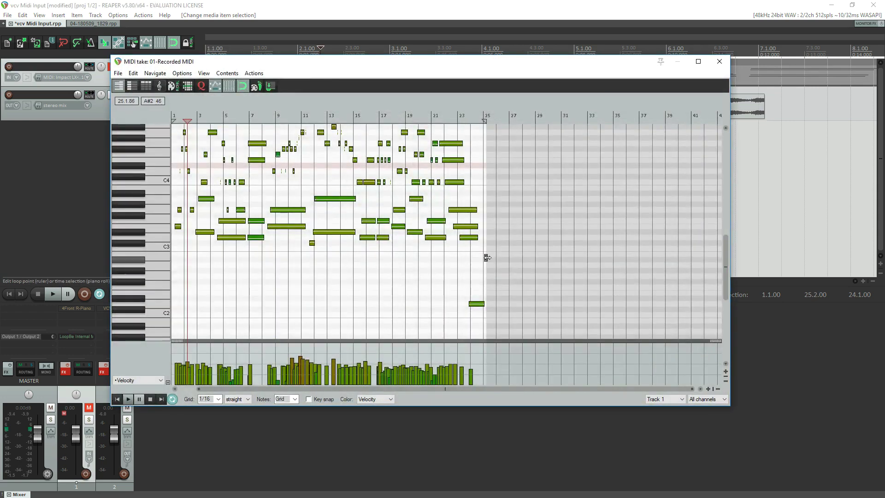
click(722, 61)
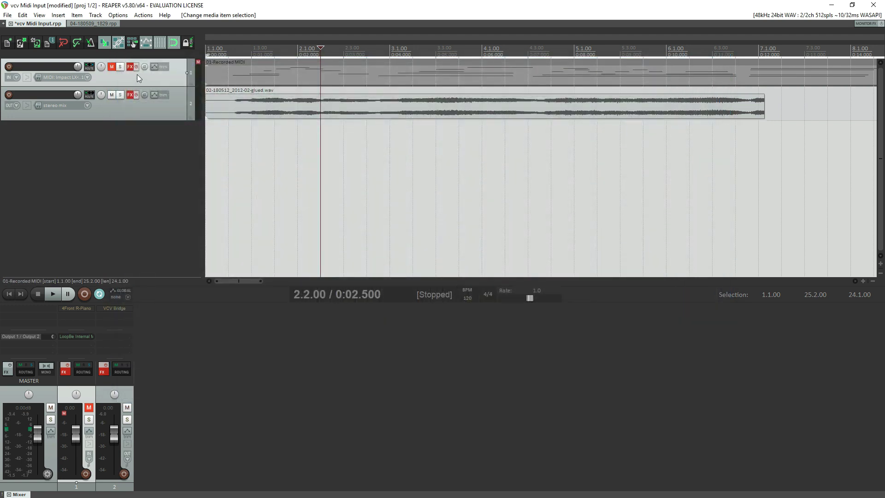
key(alt+Tab)
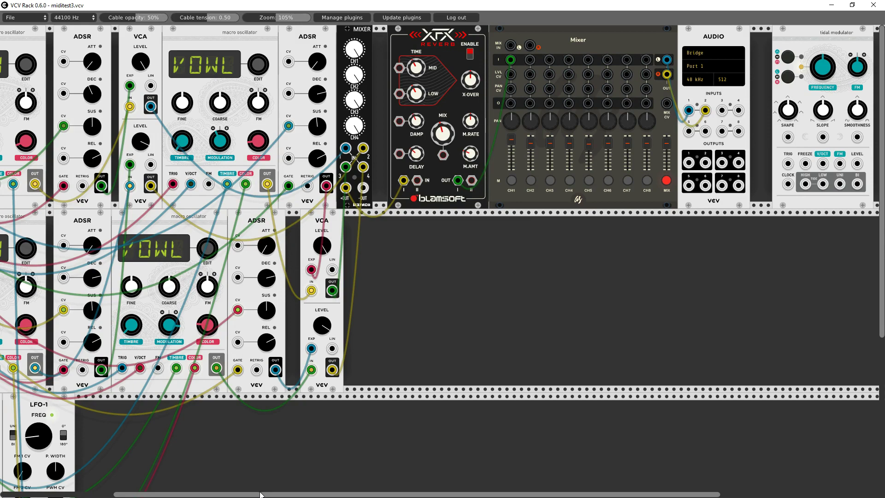
Step: Scroll across the rack from the MIDI-4 input to the Bridge module, then return to REAPER
drag(260, 494, 255, 488)
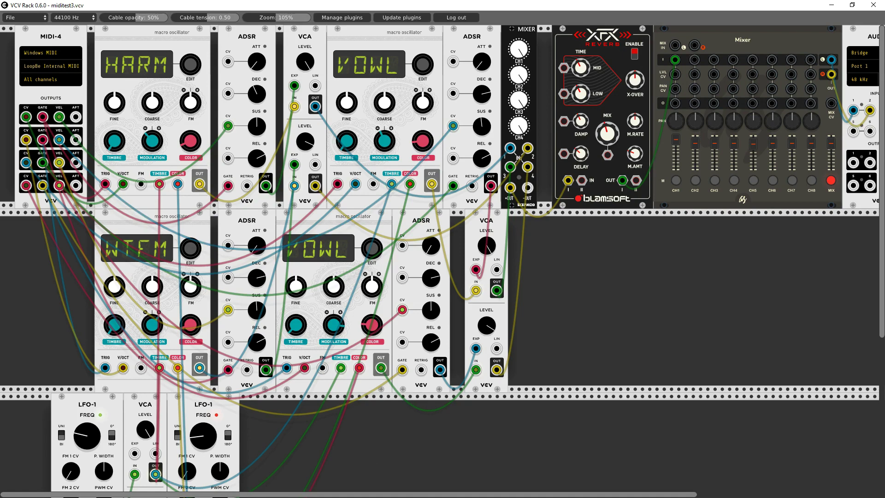
drag(344, 494, 513, 494)
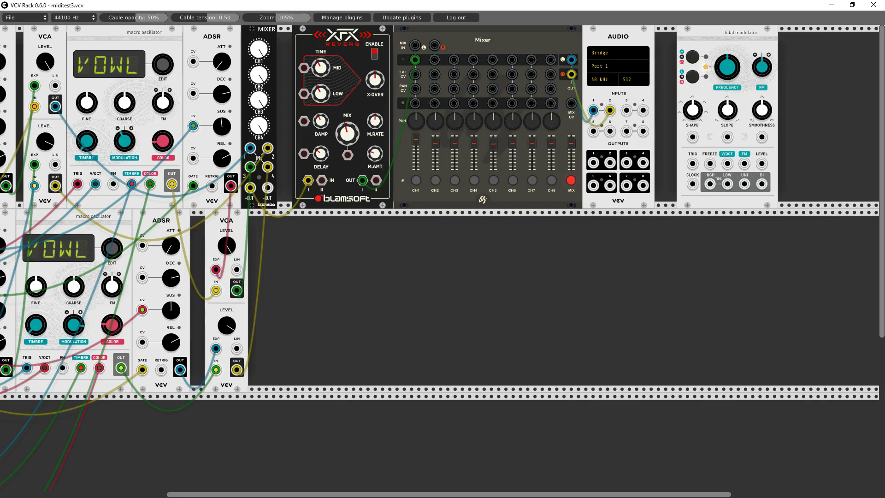
key(alt+Tab)
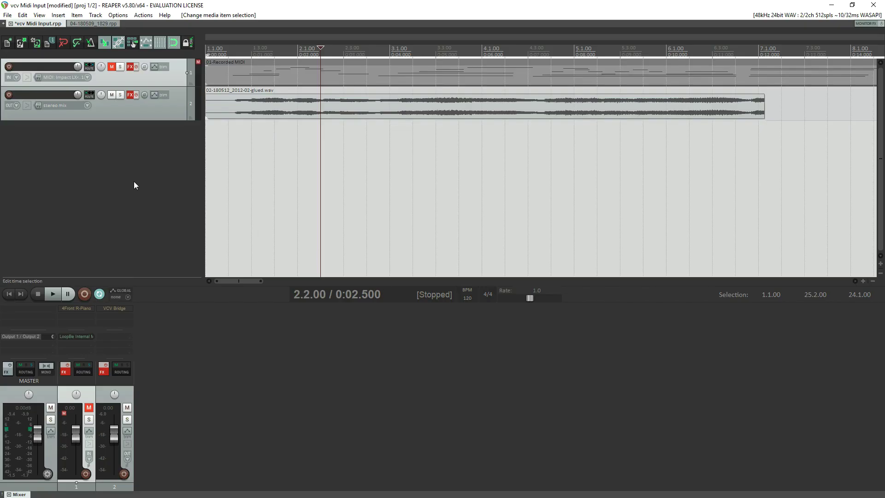
click(129, 94)
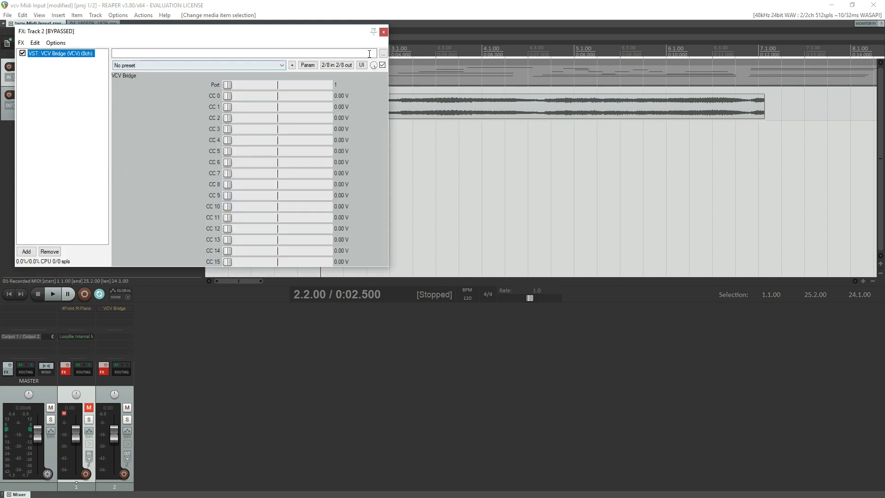
click(386, 32)
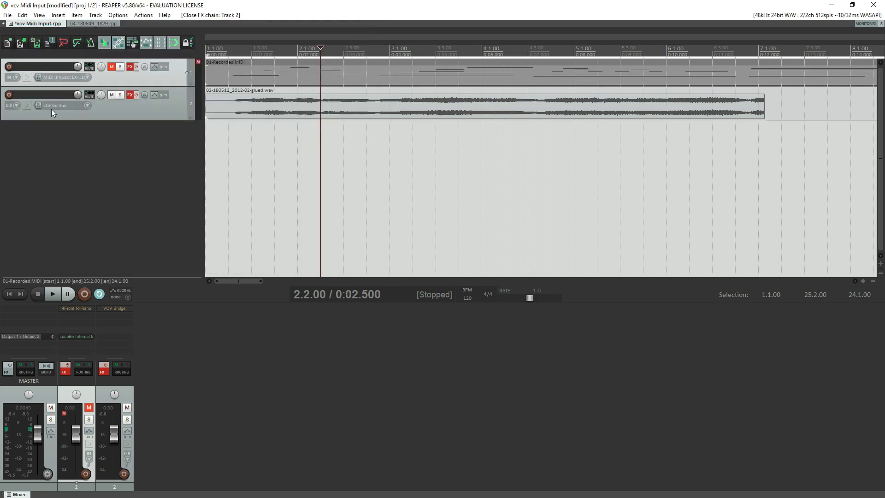
click(15, 107)
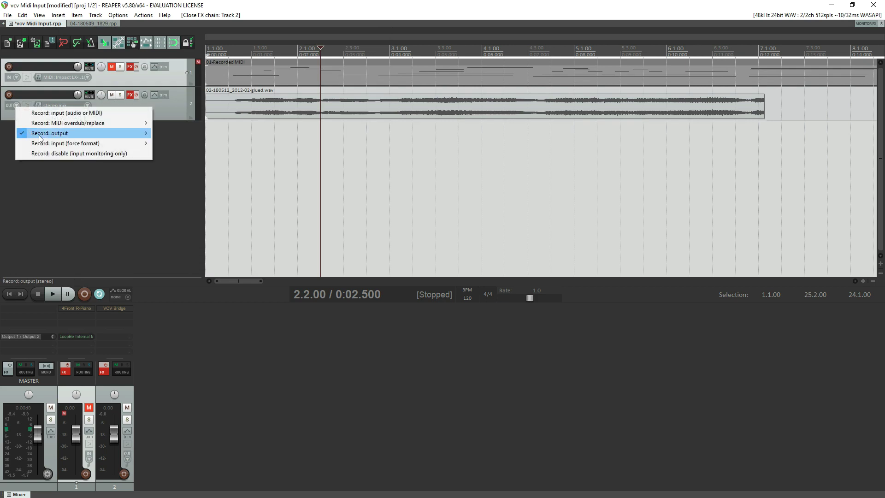
mouse_move(39, 137)
click(193, 163)
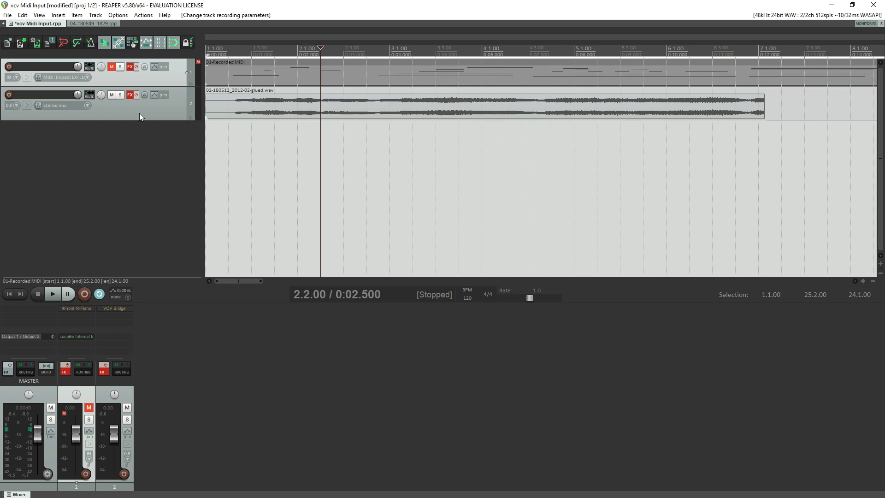
Step: Drag track 2's lower edge down a few pixels to make its lane a bit taller
mouse_move(134, 119)
mouse_down()
mouse_move(133, 111)
mouse_move(133, 122)
mouse_up()
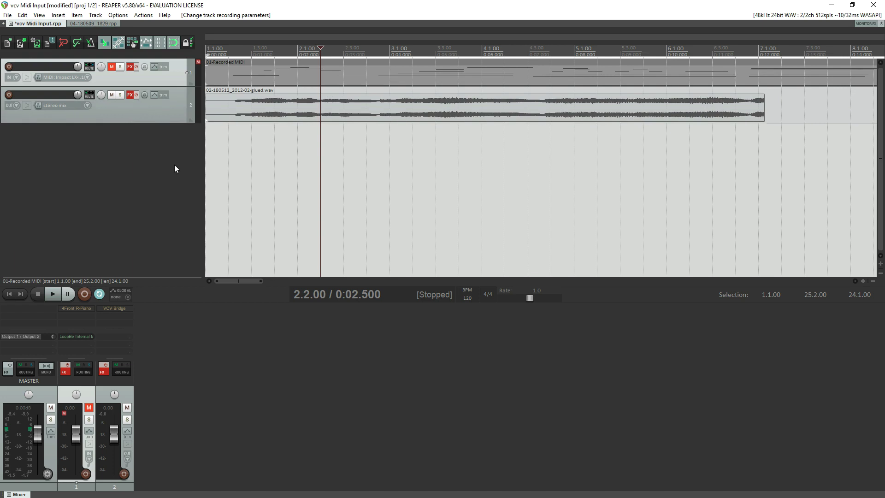